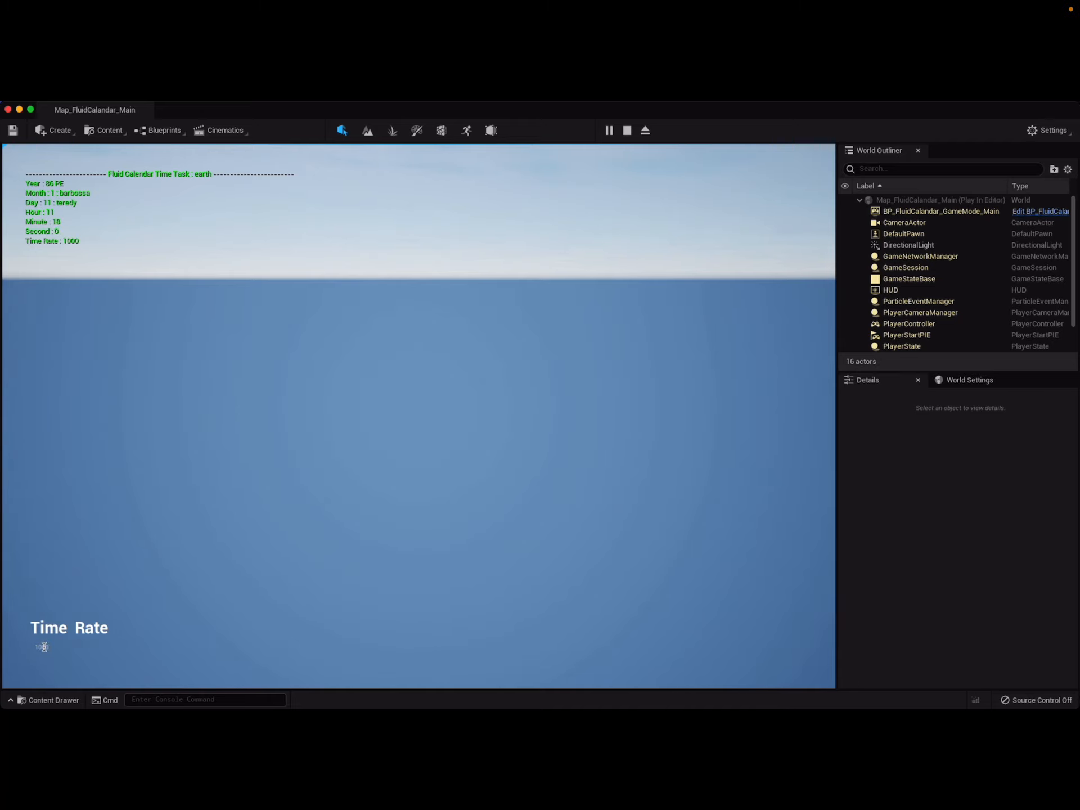
# Vary the Time Rate of the running calendar simulation and end the play session
pyautogui.press('BackSpace')
pyautogui.write('000')
pyautogui.press('BackSpace')
pyautogui.press('BackSpace')
pyautogui.press('Escape')
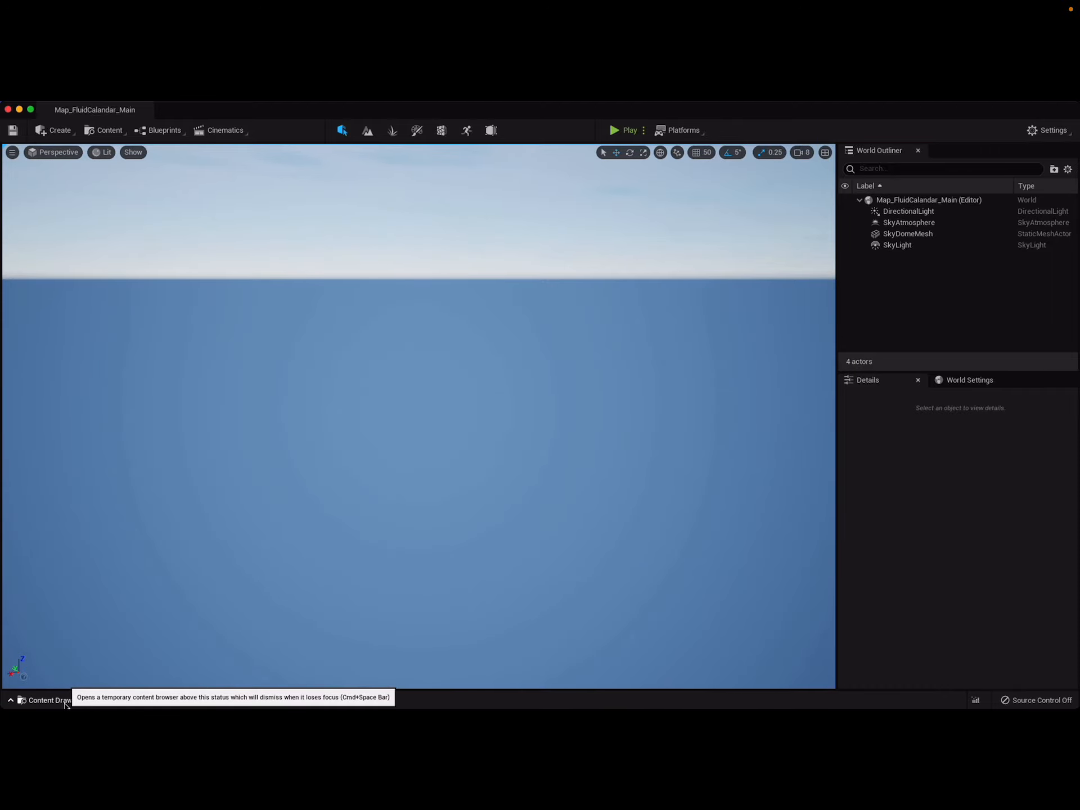
pyautogui.click(53, 700)
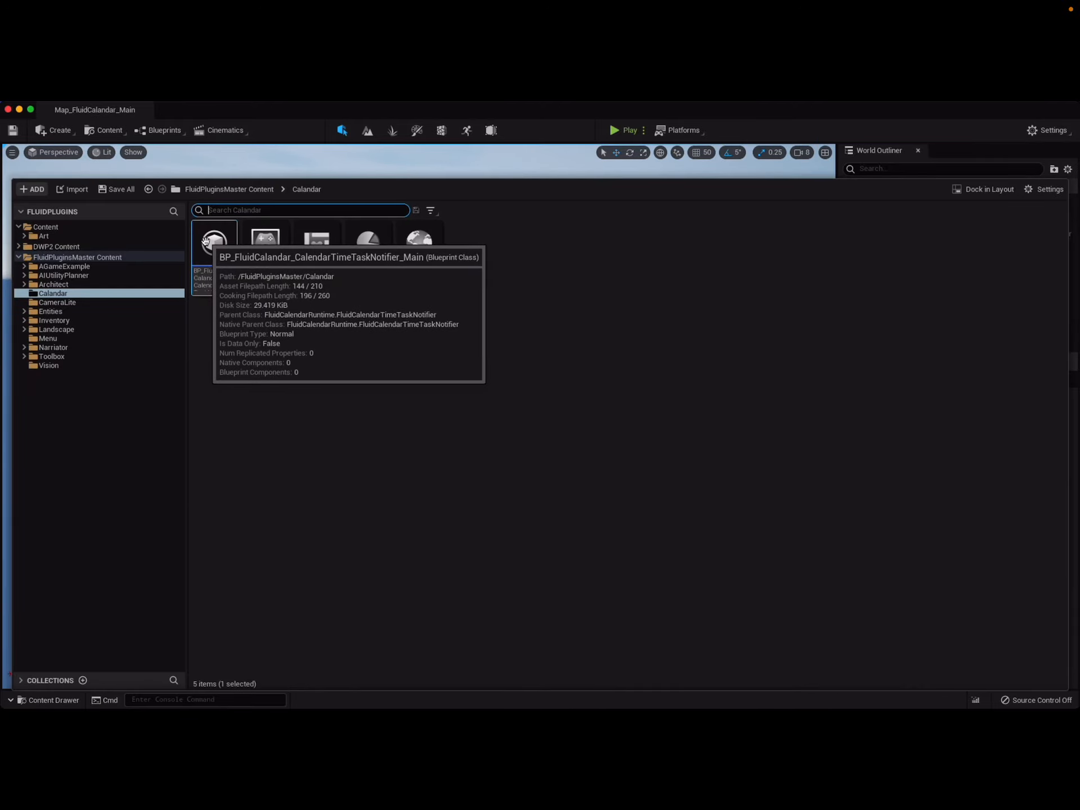
pyautogui.rightClick(291, 356)
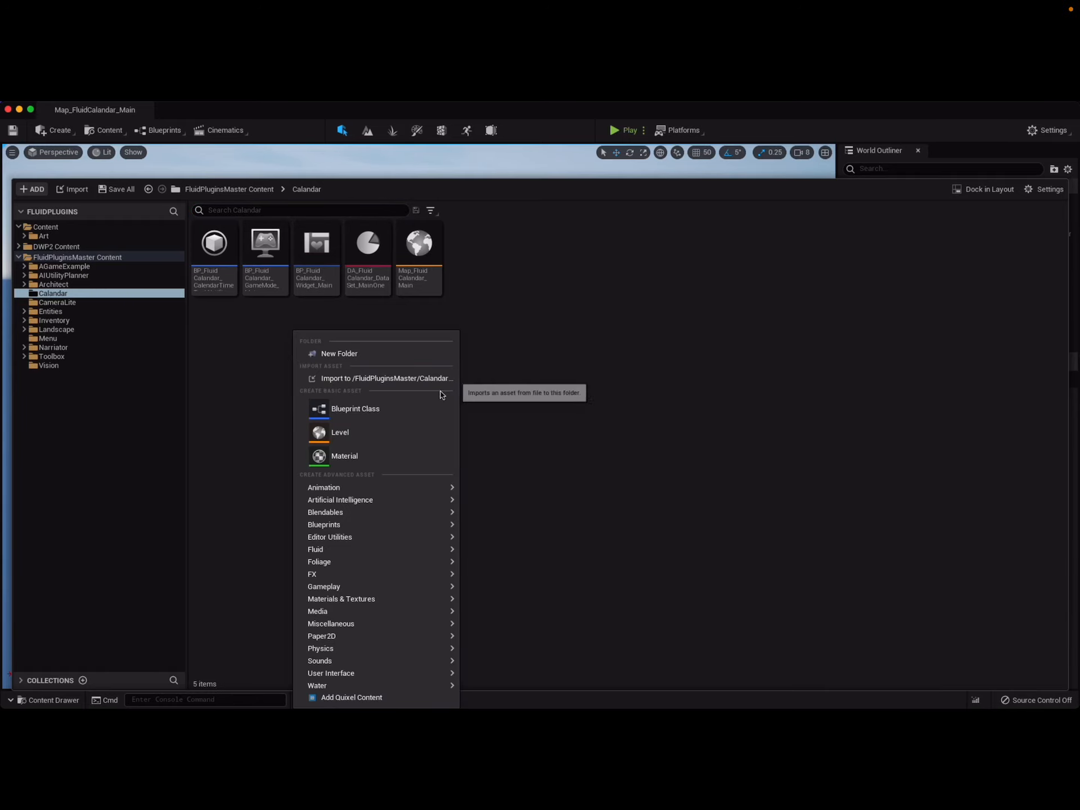
pyautogui.click(392, 409)
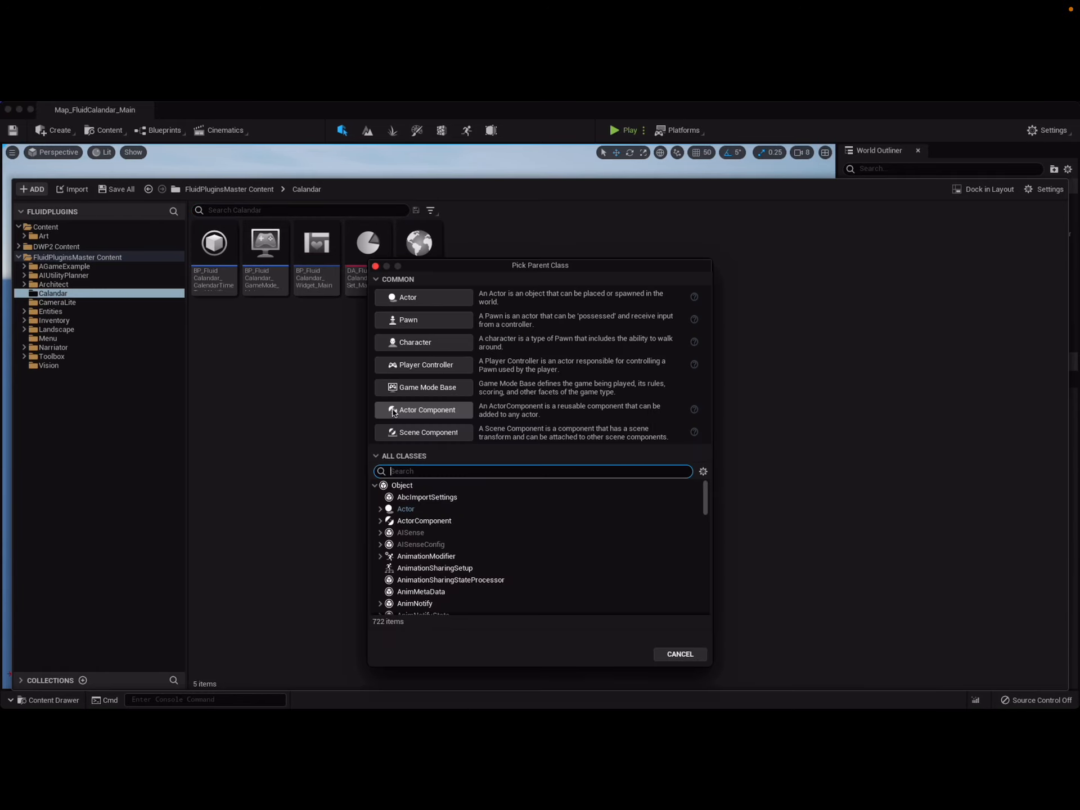
pyautogui.write('FluidCal')
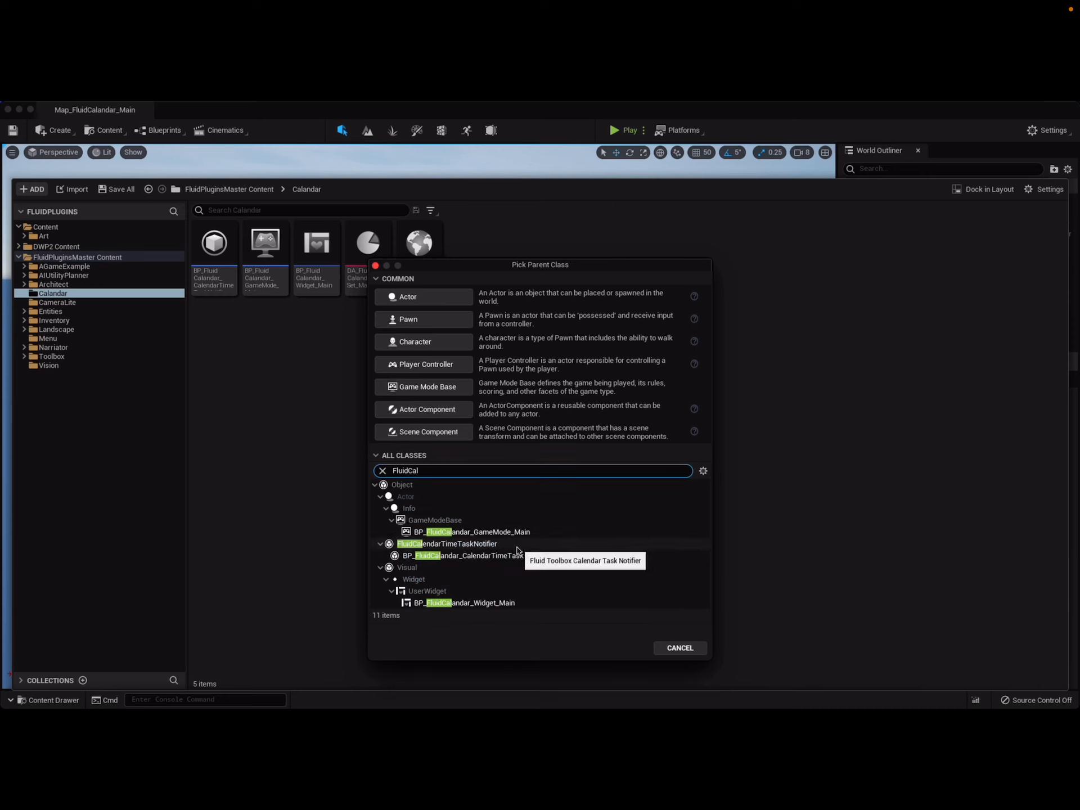
pyautogui.click(450, 548)
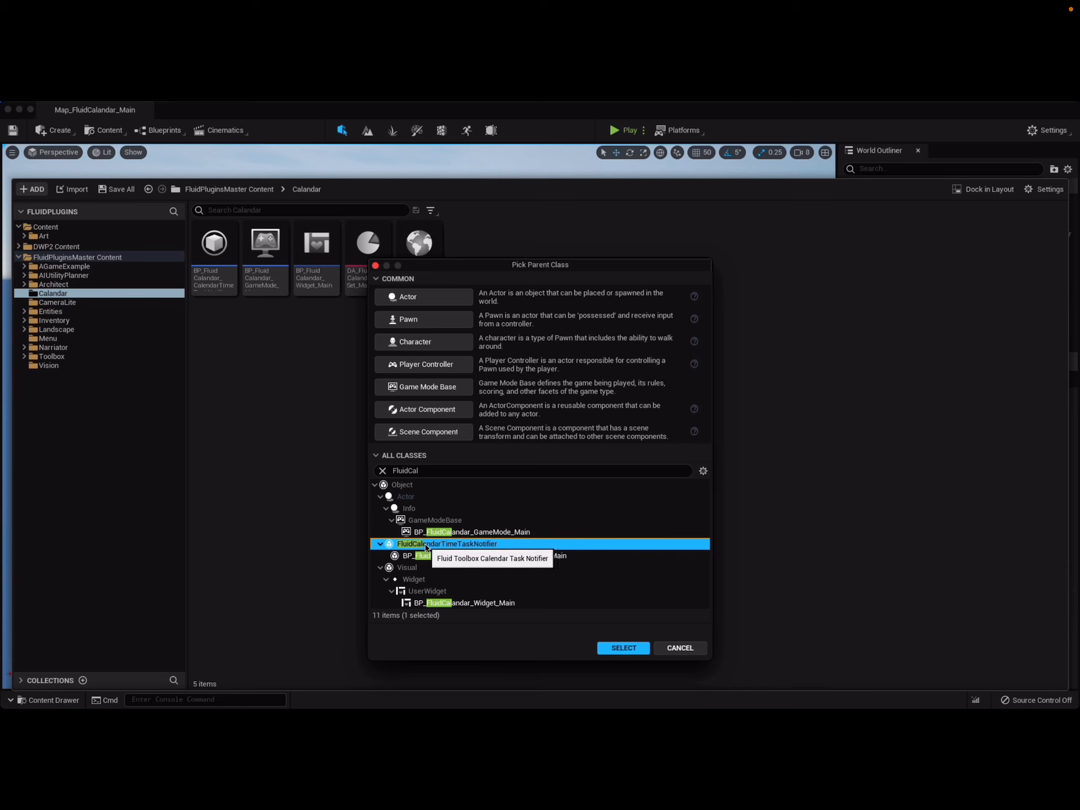
pyautogui.press('Escape')
# Delete the Event On Second Changed node from the BP_FluidCalandar_CalendarTimeTaskNotifier_Main event graph and compile the blueprint
pyautogui.doubleClick(214, 244)
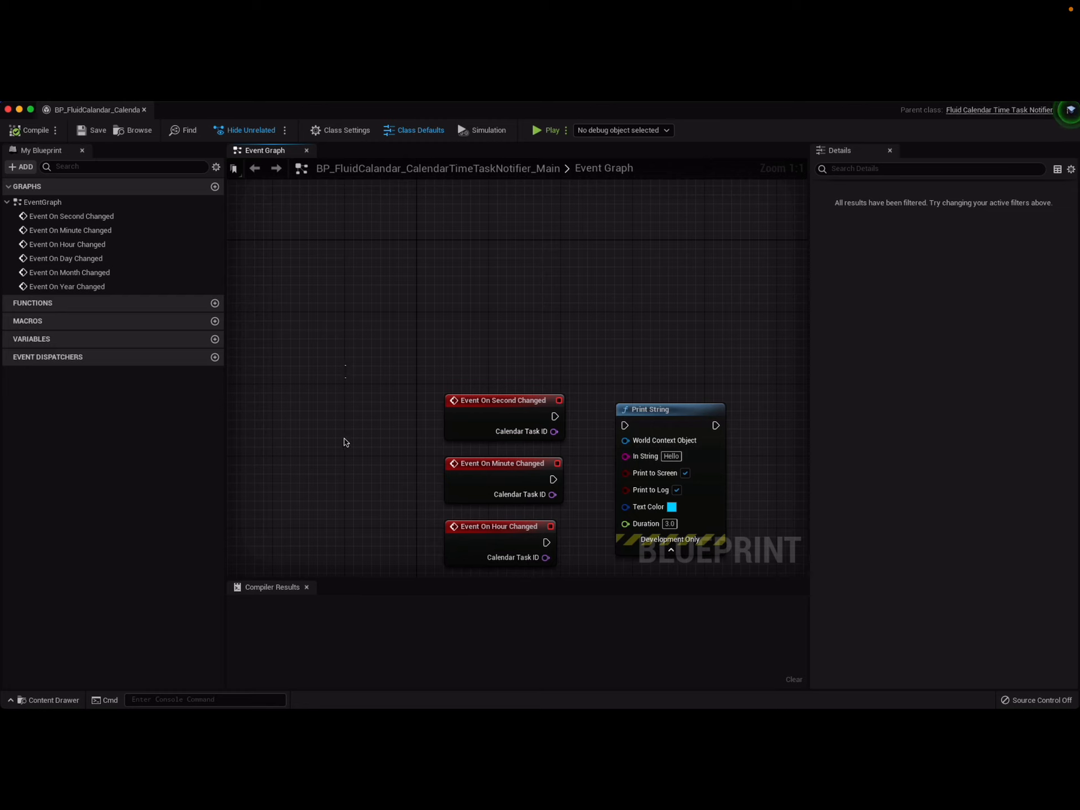
pyautogui.moveTo(346, 443); pyautogui.dragTo(376, 542)
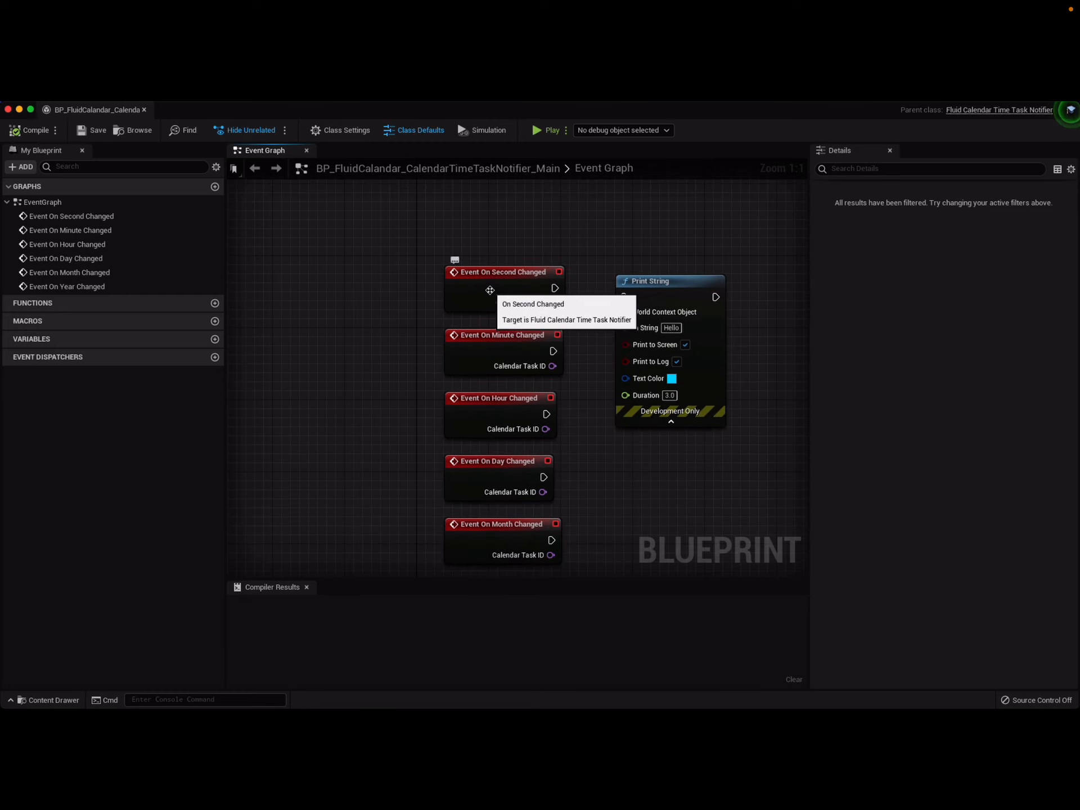
pyautogui.click(490, 290)
pyautogui.press('Delete')
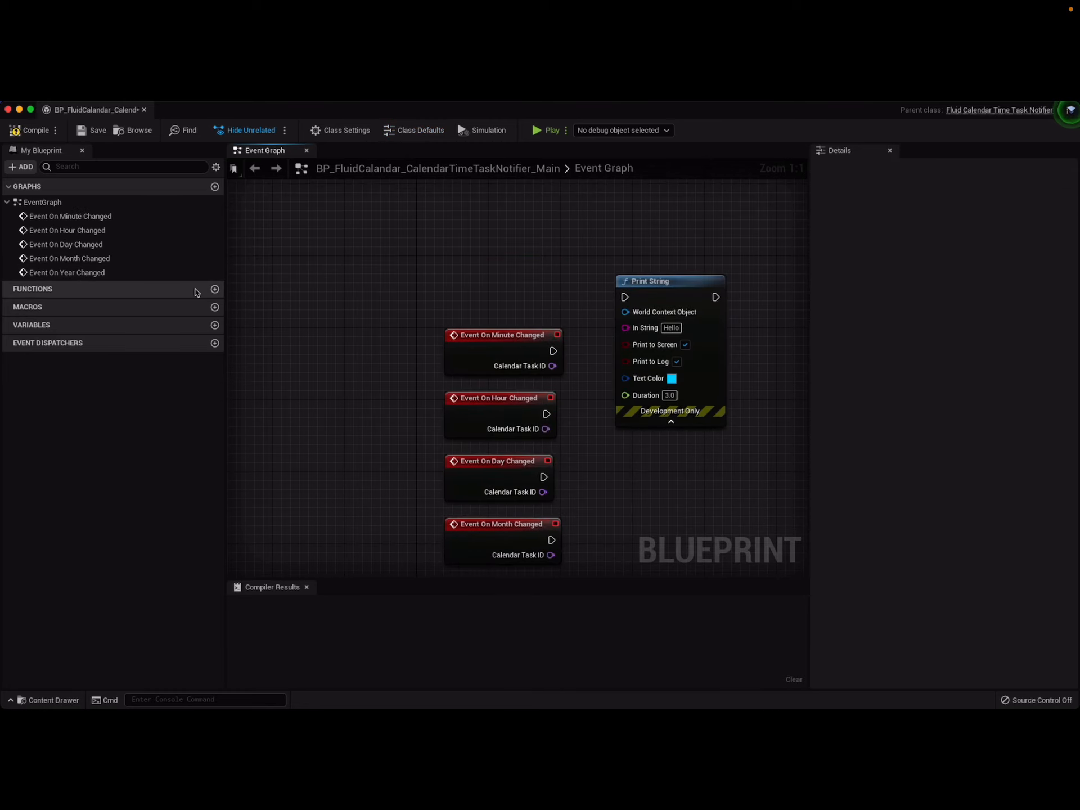
pyautogui.click(28, 130)
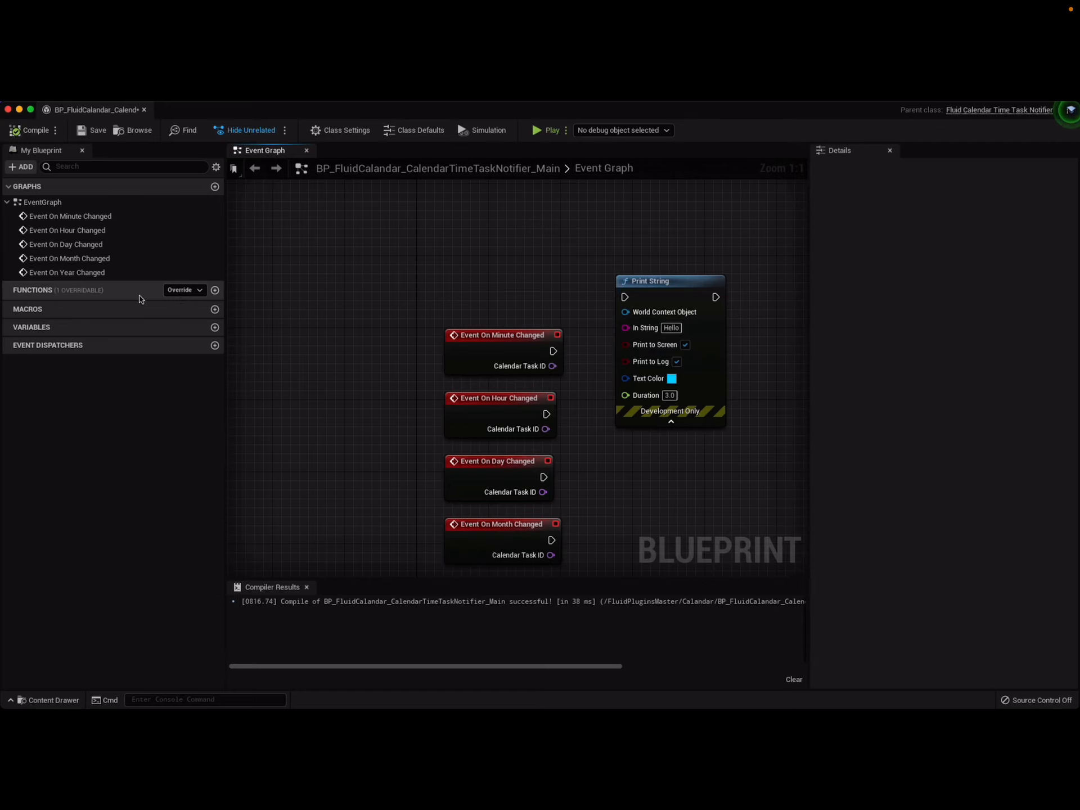
# Add the On Second Changed override back to the event graph and place its node above Event On Minute Changed
pyautogui.click(181, 293)
pyautogui.click(191, 319)
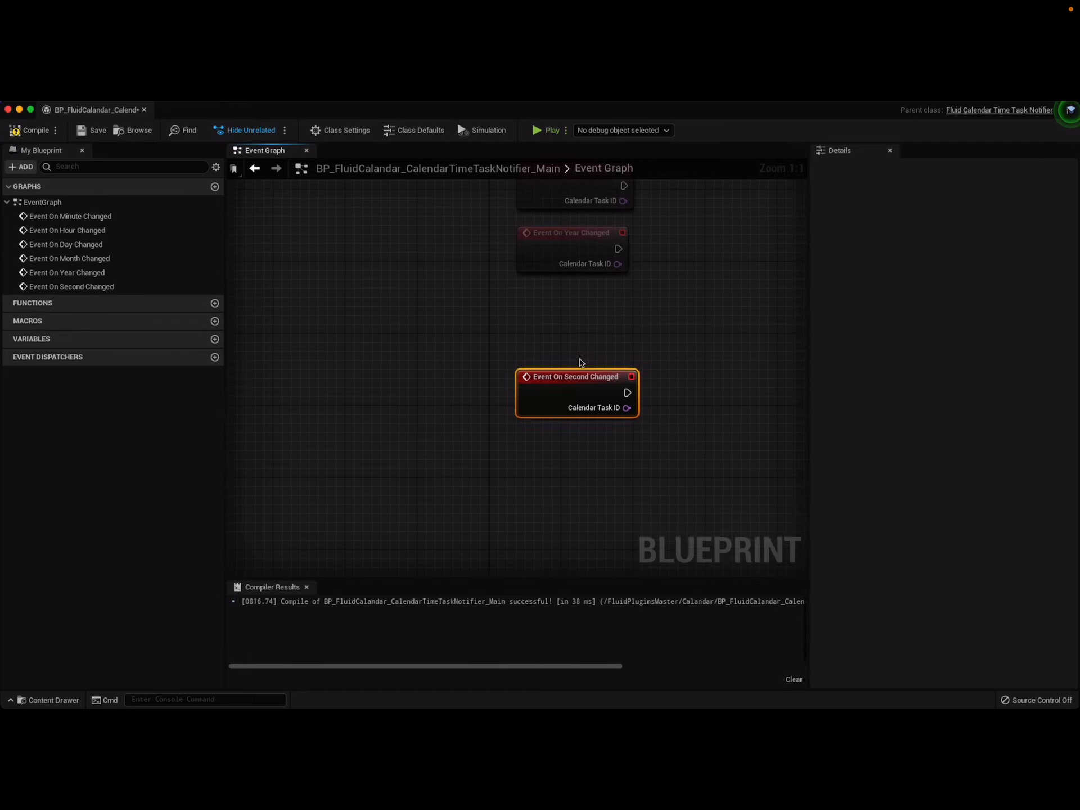
pyautogui.moveTo(582, 375); pyautogui.dragTo(581, 223)
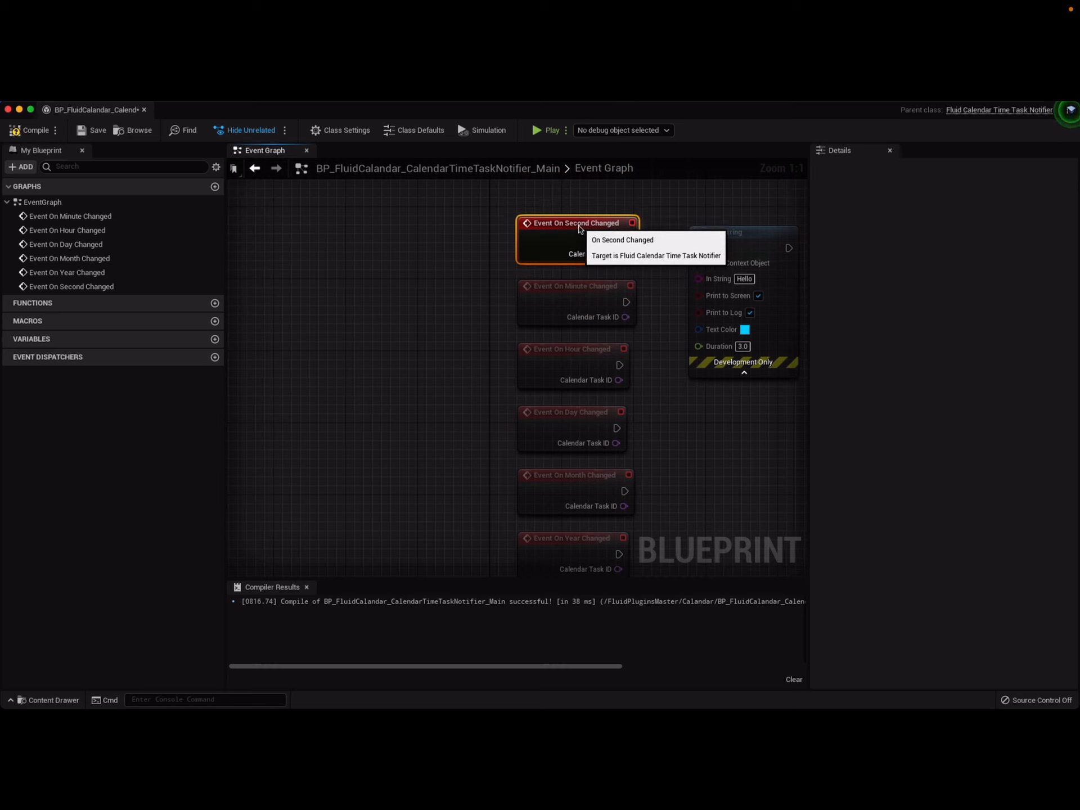
pyautogui.click(471, 227)
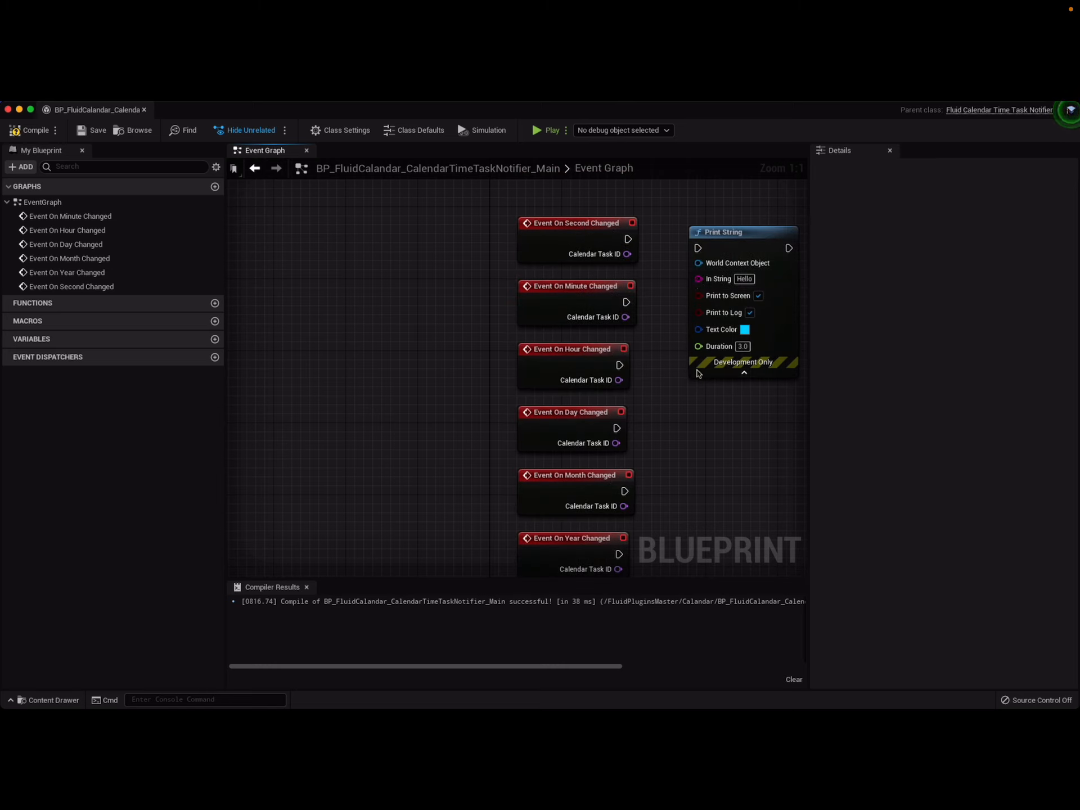
# Connect Event On Minute Changed's execution output to the Print String node, compile the blueprint and close it
pyautogui.moveTo(626, 302); pyautogui.dragTo(701, 250)
pyautogui.click(28, 130)
pyautogui.click(144, 110)
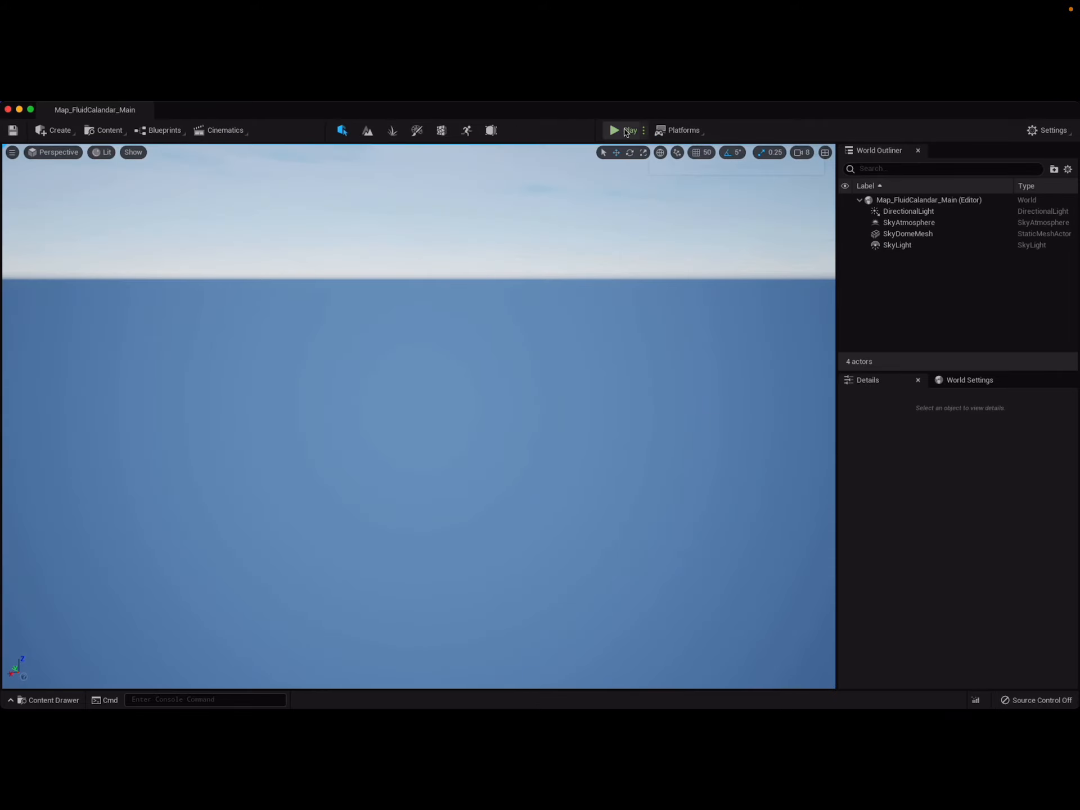
# Play the level with the Time Rate set to 10 to test the minute notification, and end the session
pyautogui.click(613, 130)
pyautogui.click(67, 649)
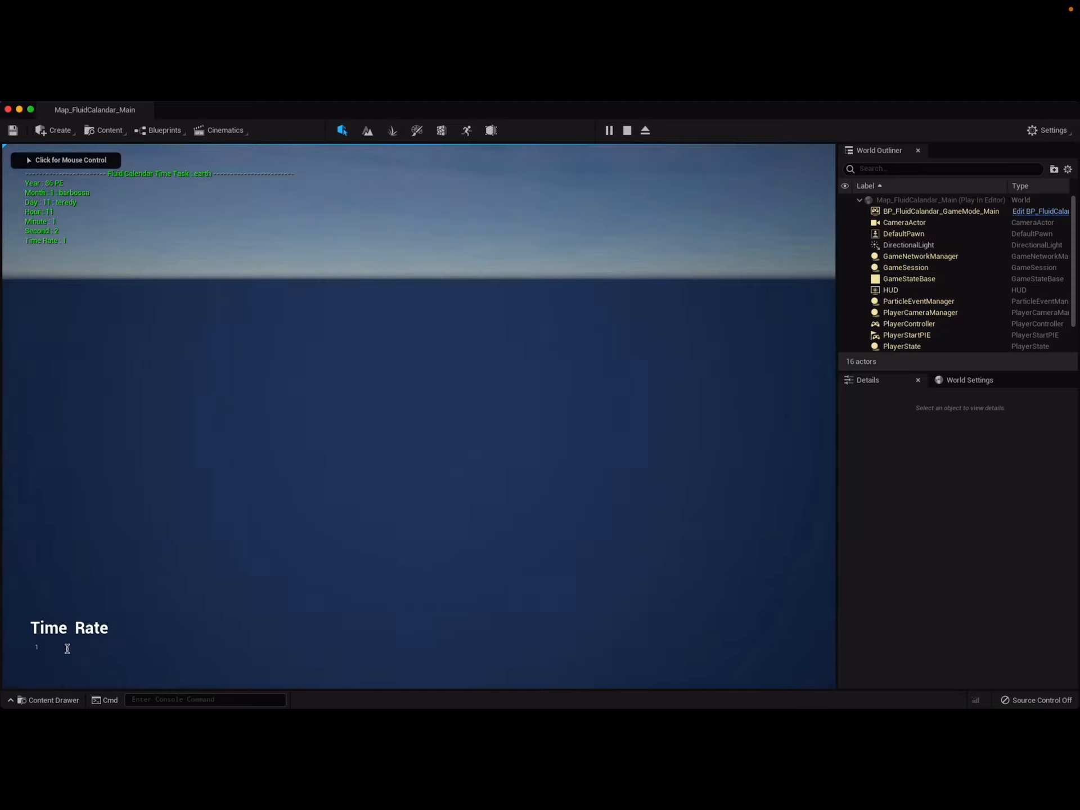
pyautogui.write('0')
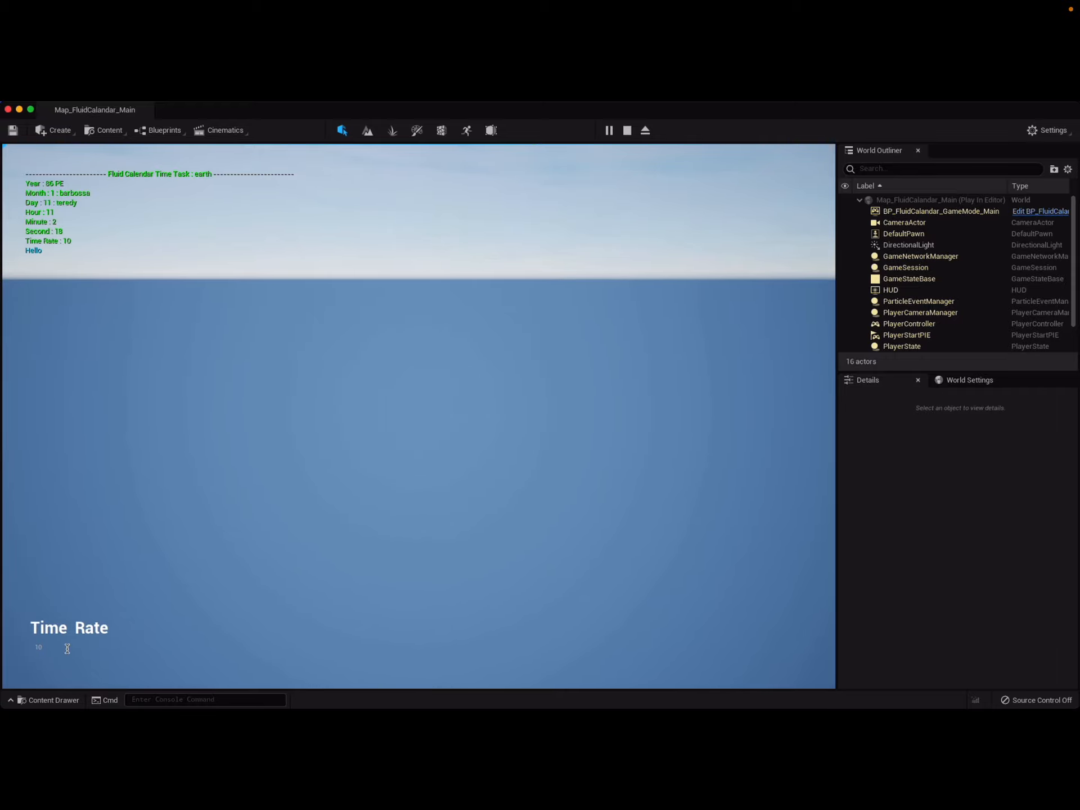
pyautogui.press('Escape')
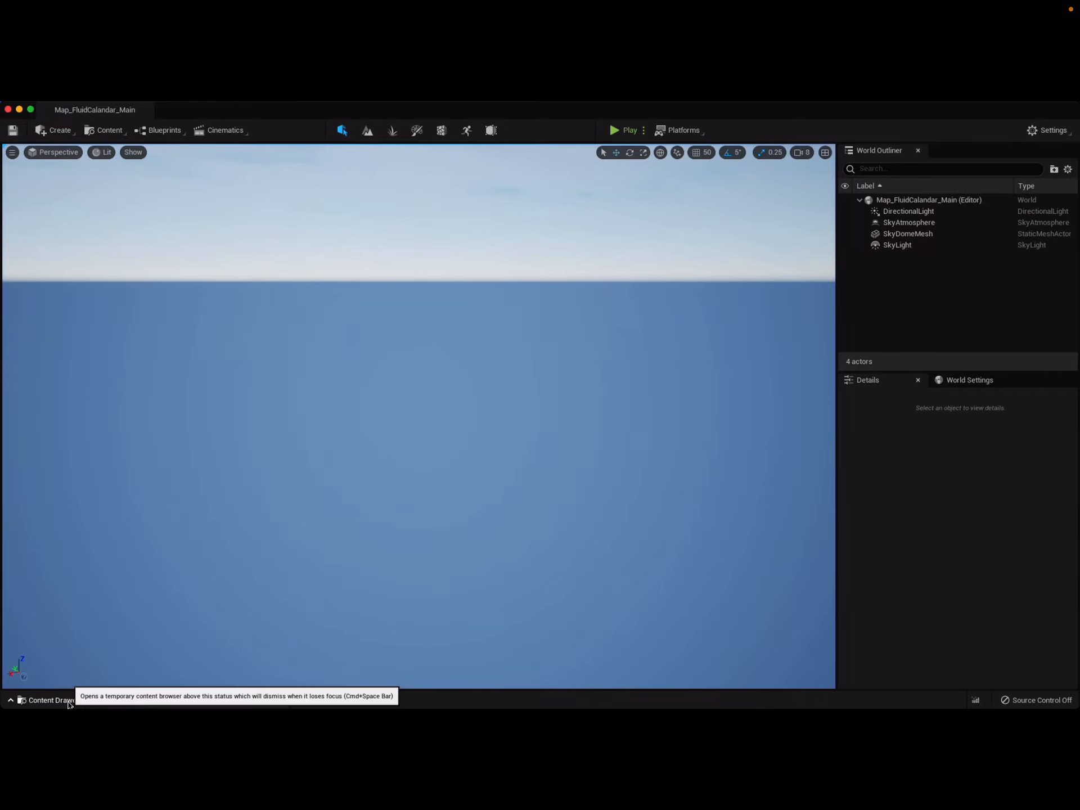
# Delete the Print String node from the BP_FluidCalandar_CalendarTimeTaskNotifier_Main event graph, compile the blueprint and close it
pyautogui.click(51, 700)
pyautogui.doubleClick(215, 242)
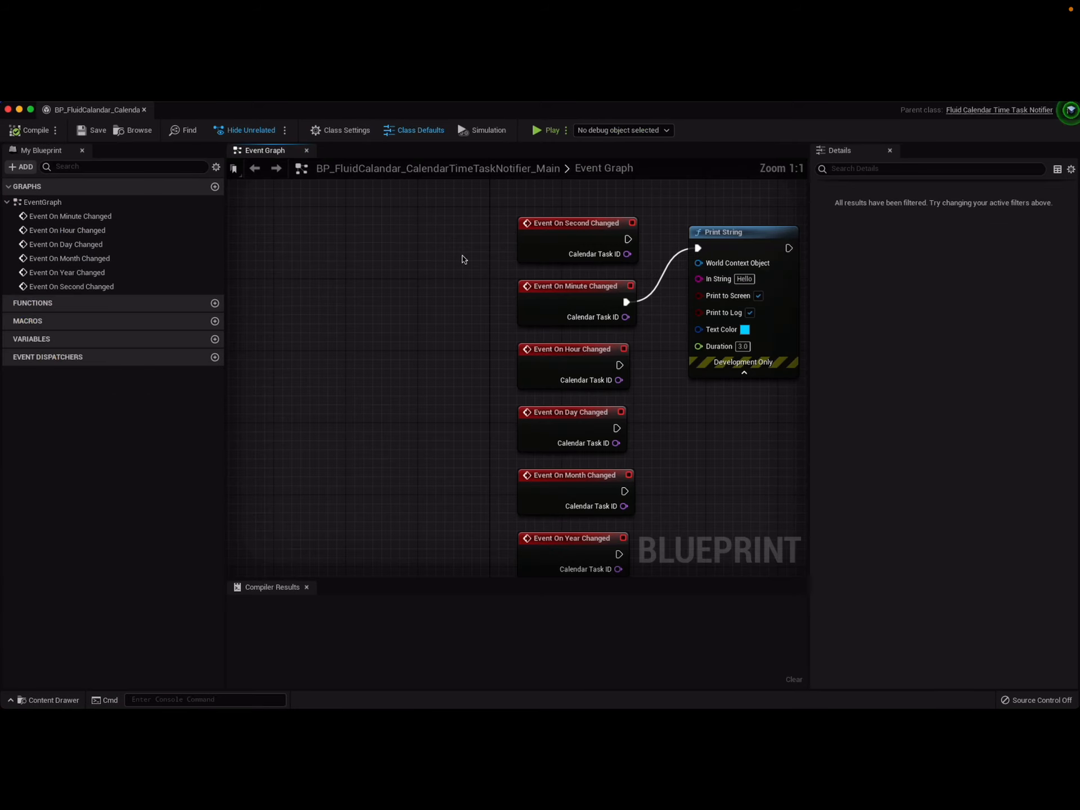
pyautogui.click(737, 246)
pyautogui.press('Delete')
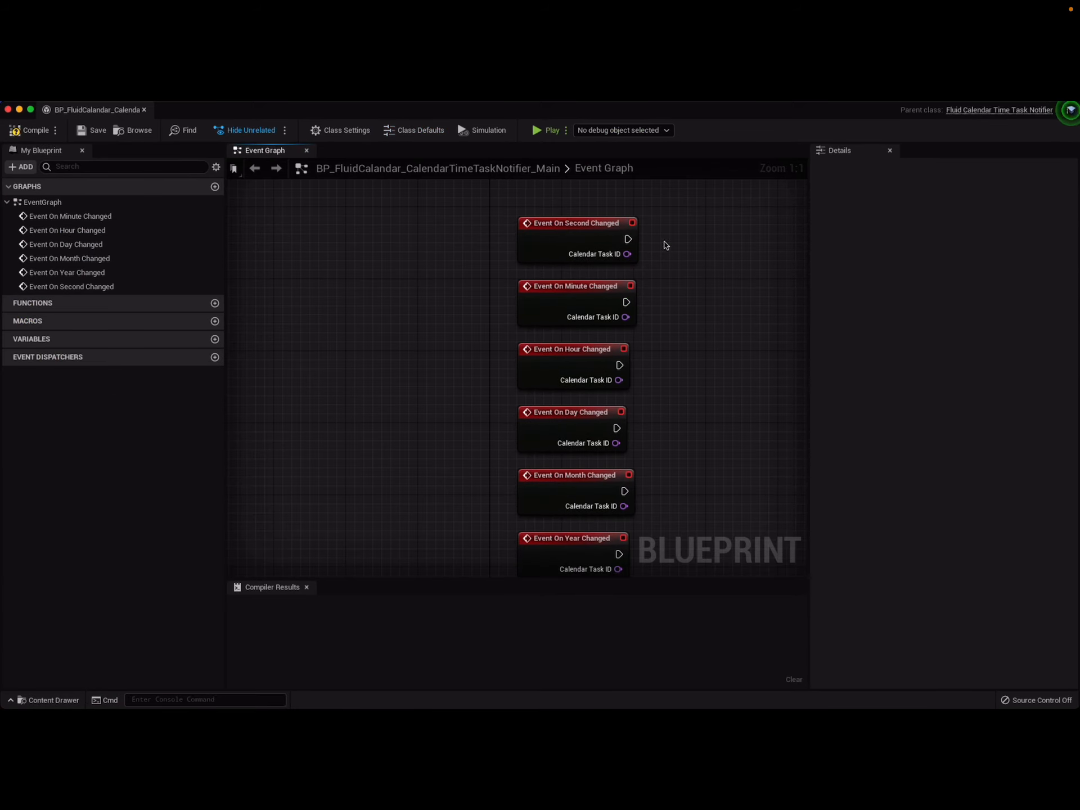
pyautogui.click(21, 133)
pyautogui.click(144, 110)
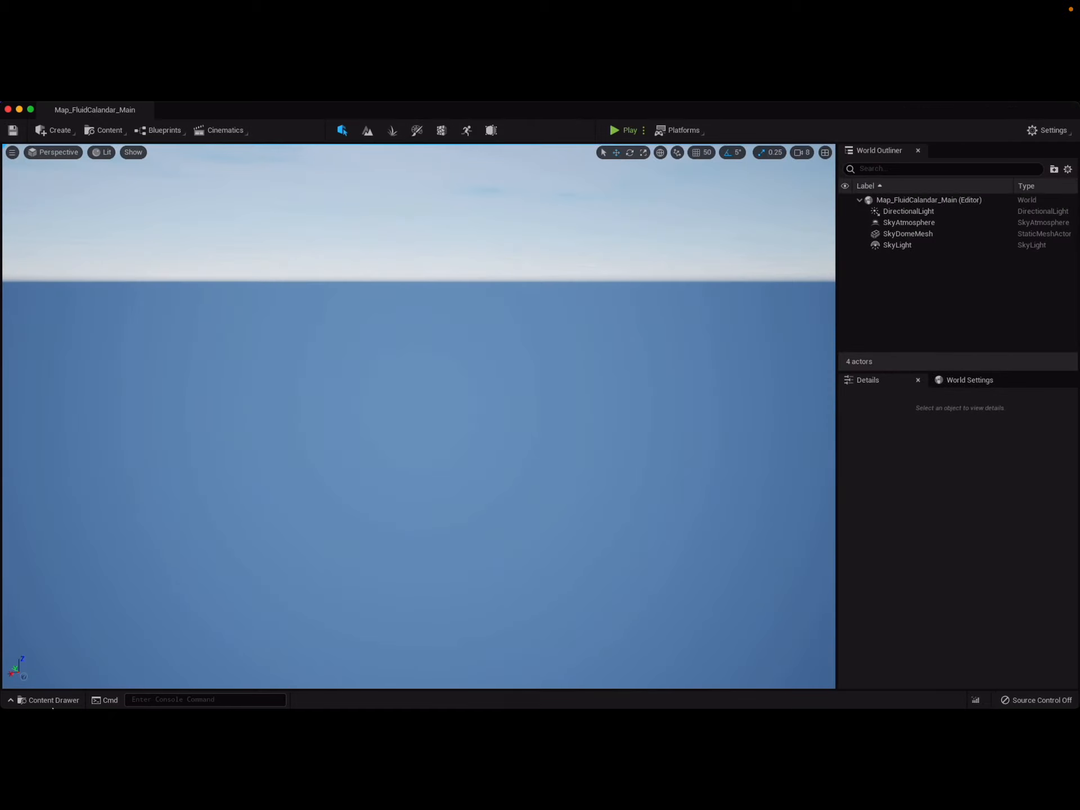
# View the DA_FluidCalandar_DataSet_MainOne data asset briefly and close it
pyautogui.click(50, 700)
pyautogui.click(376, 255)
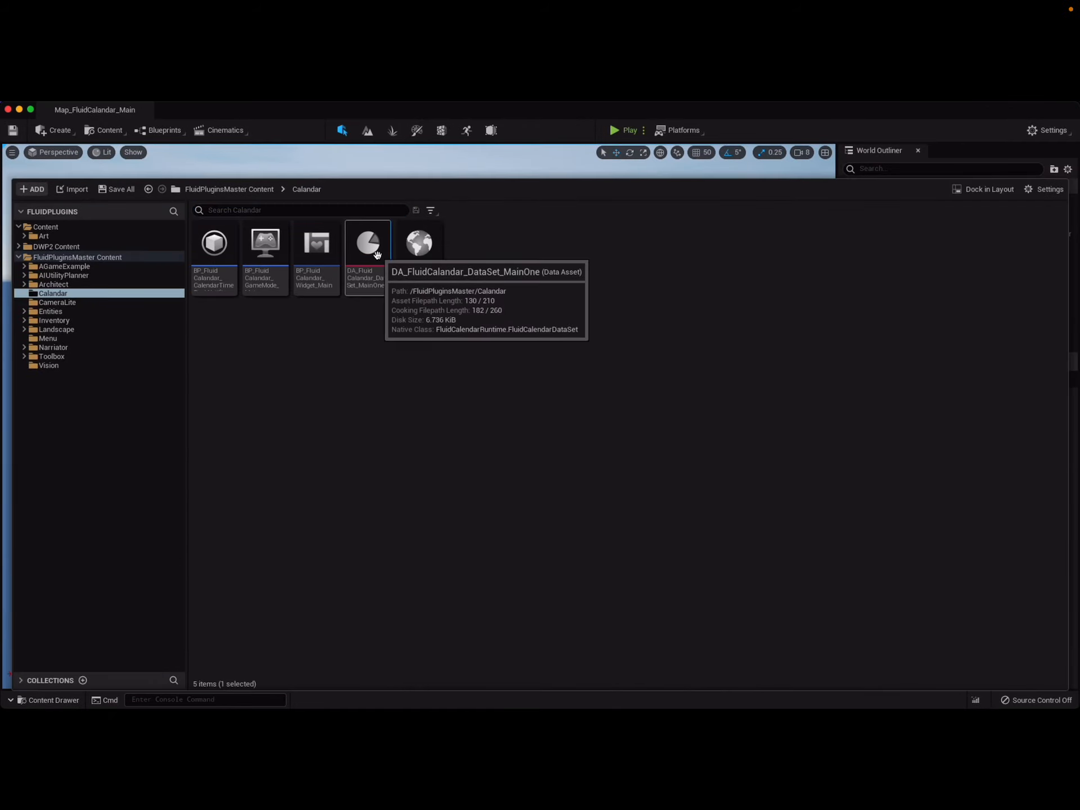
pyautogui.doubleClick(377, 255)
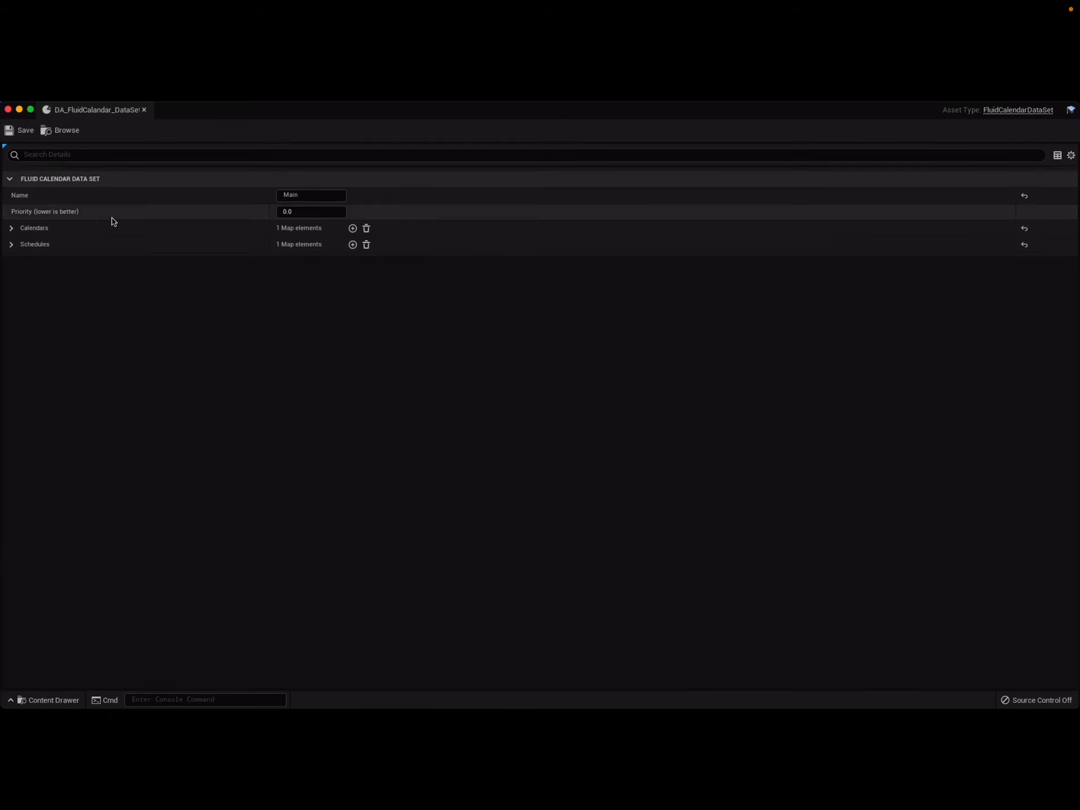
pyautogui.click(144, 110)
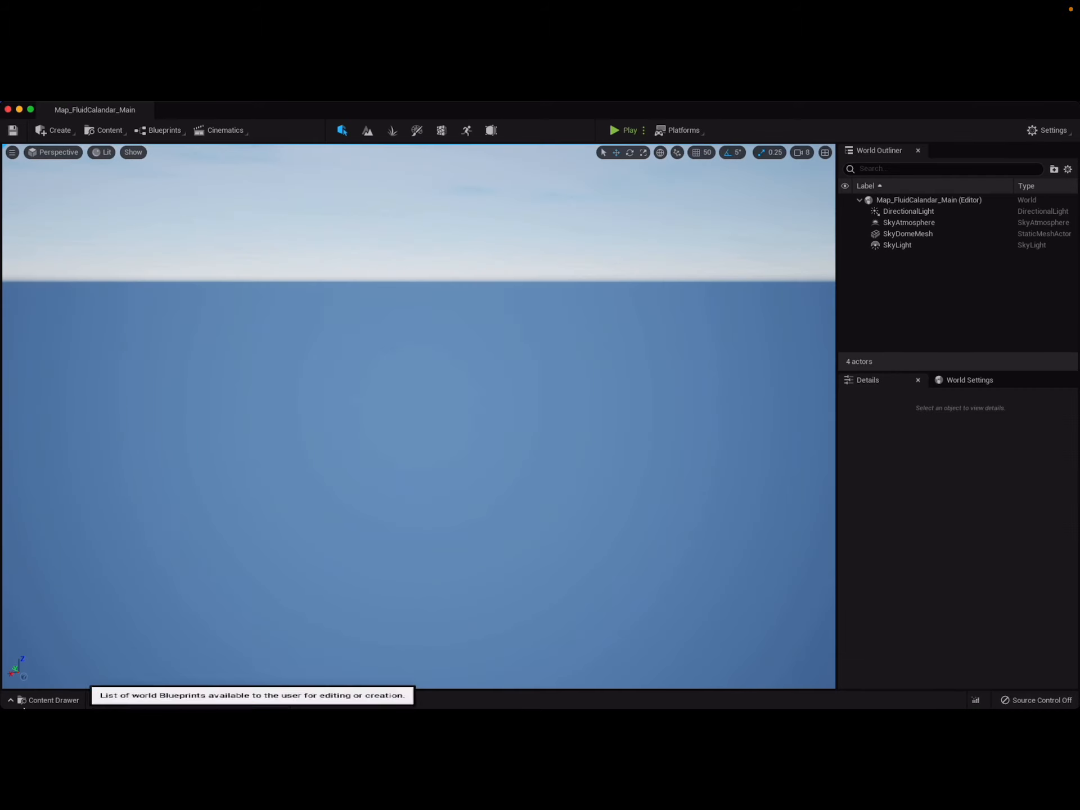
pyautogui.click(22, 700)
pyautogui.rightClick(456, 333)
pyautogui.moveTo(523, 542)
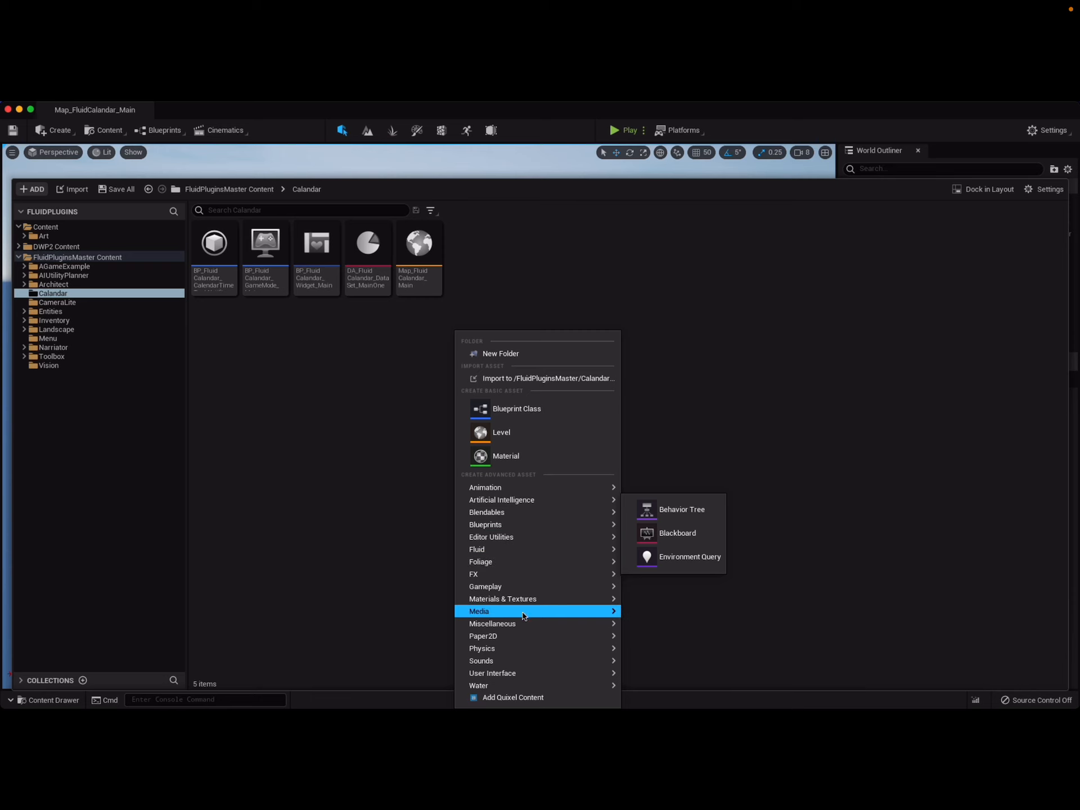
pyautogui.moveTo(524, 625)
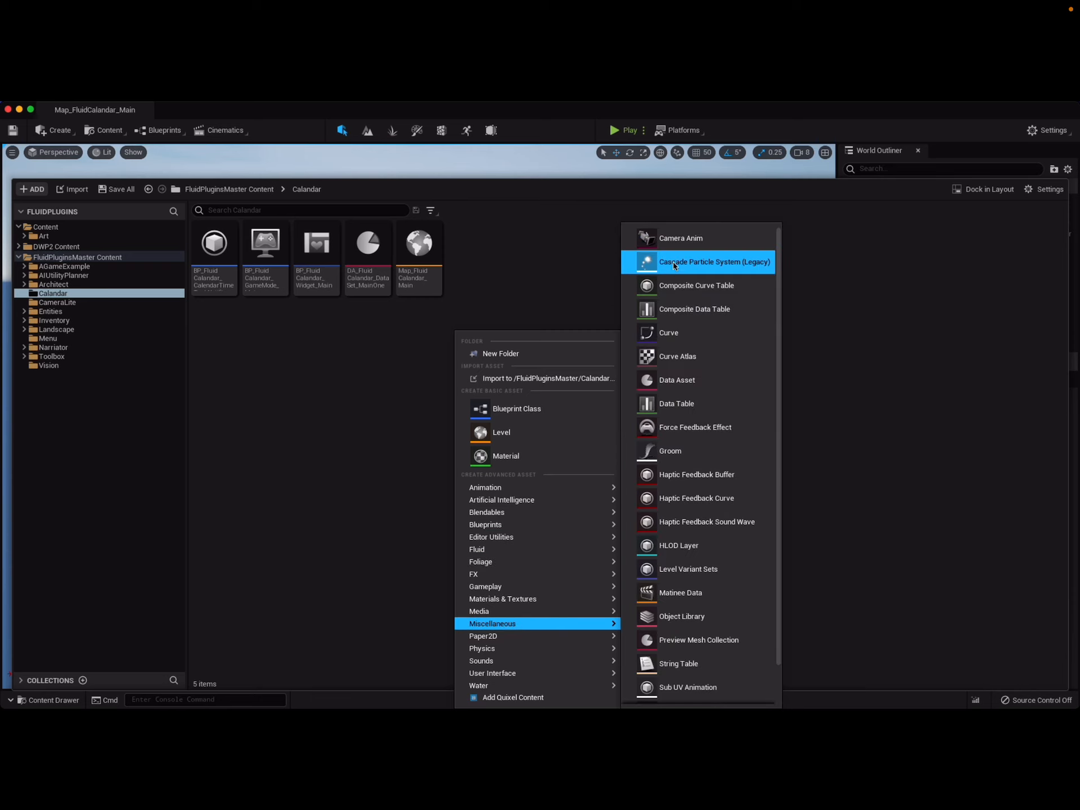
pyautogui.click(680, 381)
pyautogui.write('Cal')
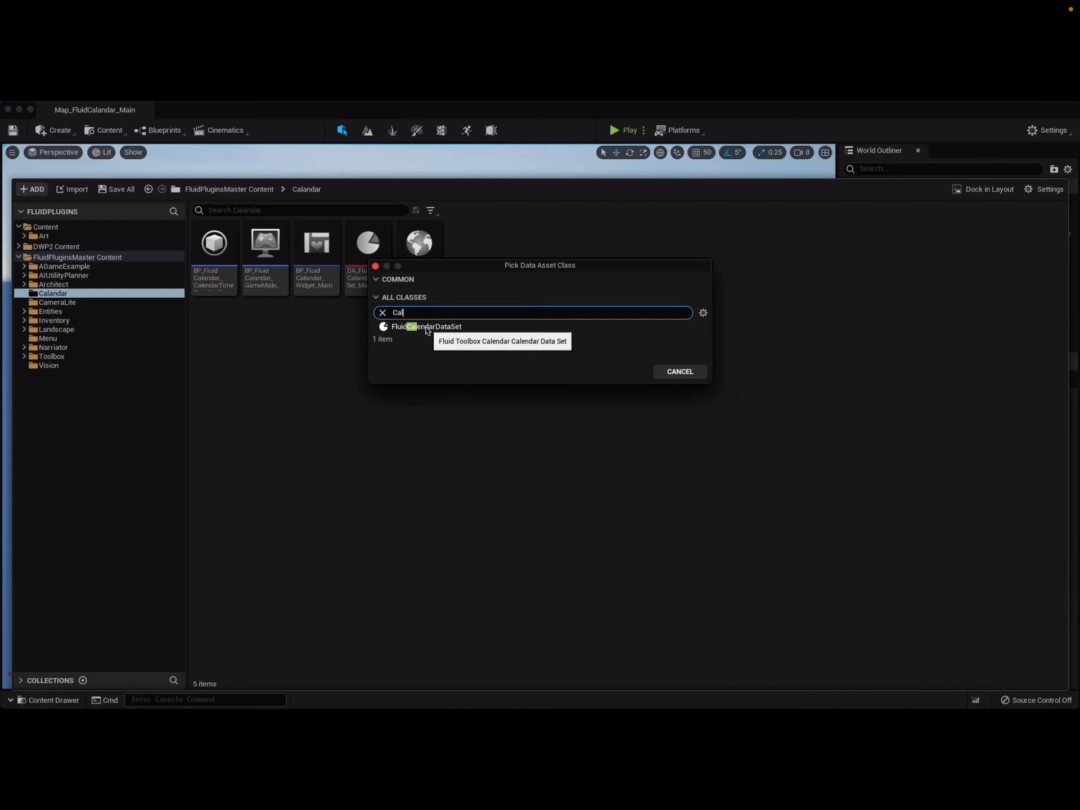
pyautogui.press('Escape')
# Open the DA_FluidCalandar_DataSet_MainOne data asset and examine the earth calendar's members and Year settings
pyautogui.doubleClick(378, 256)
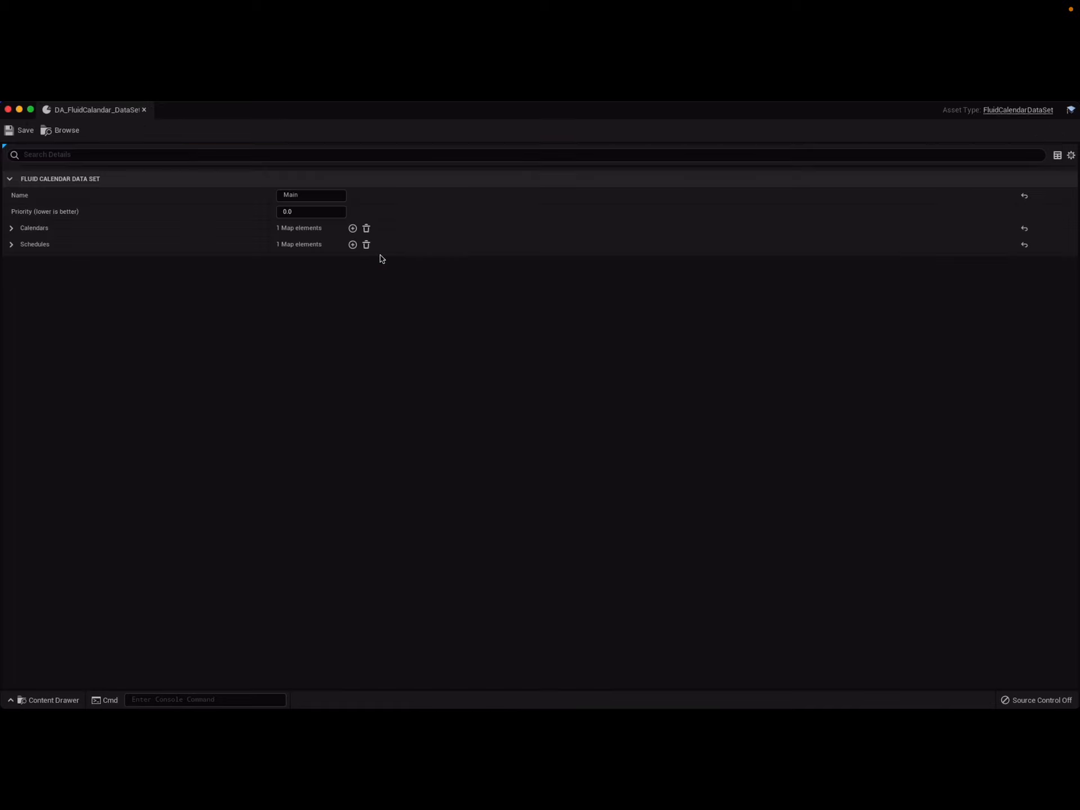
pyautogui.click(11, 228)
pyautogui.click(45, 243)
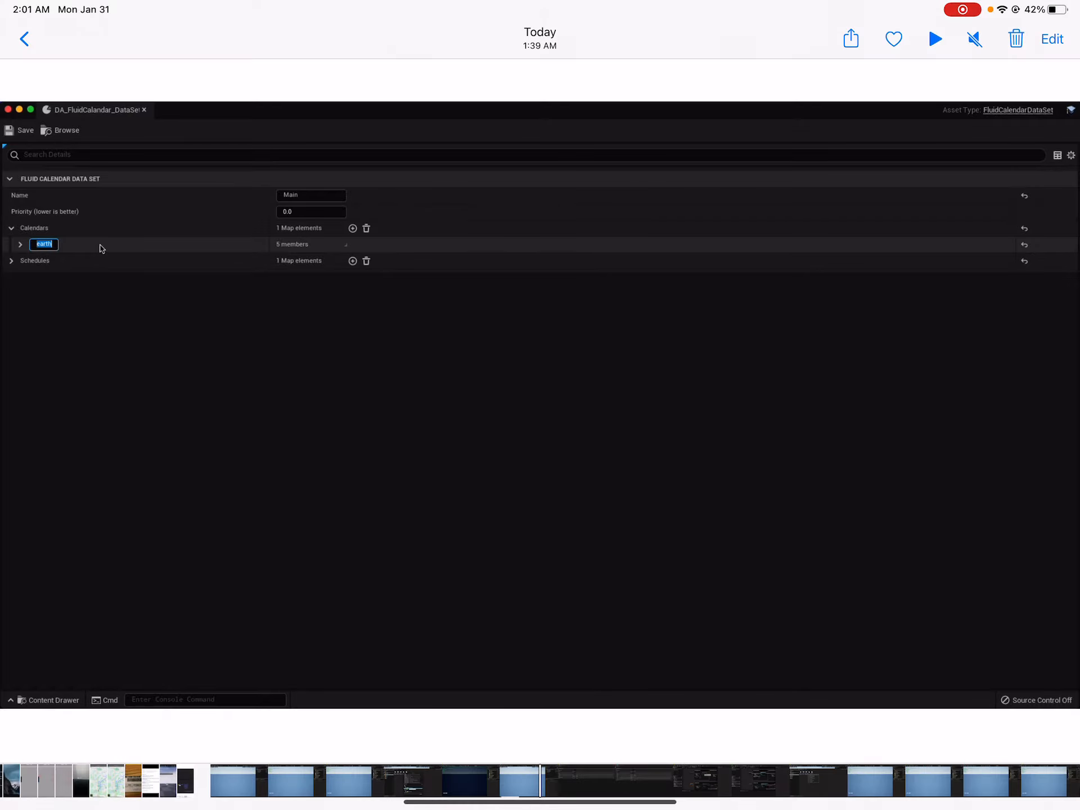
pyautogui.click(100, 292)
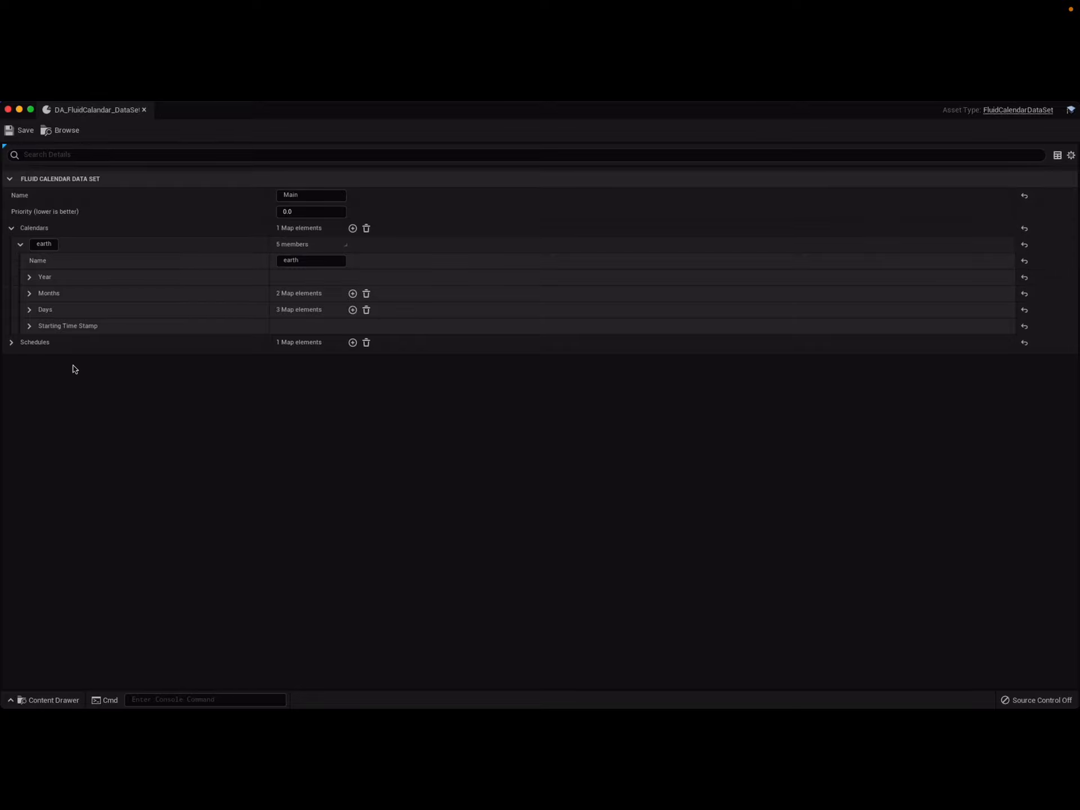
pyautogui.click(30, 277)
pyautogui.click(308, 292)
pyautogui.click(30, 277)
# Examine the names and day amounts of the arr-gust and barbossa months in the earth calendar
pyautogui.click(29, 293)
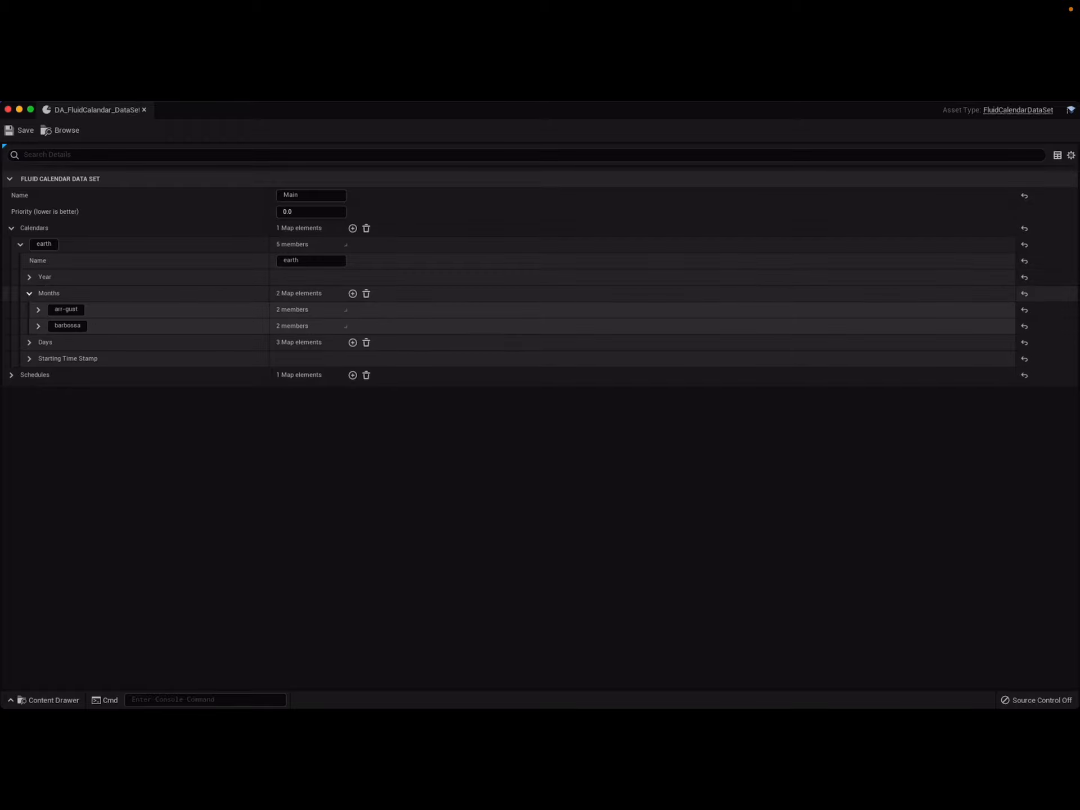
pyautogui.click(59, 311)
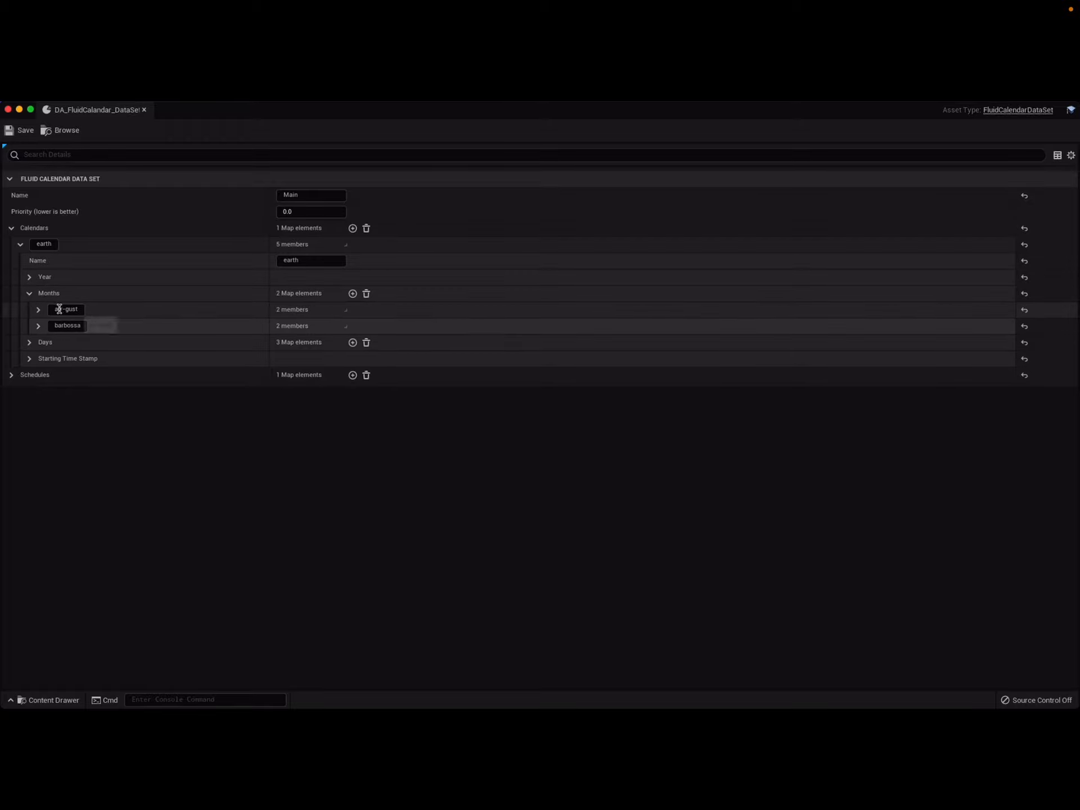
pyautogui.click(38, 309)
pyautogui.click(39, 309)
pyautogui.click(37, 325)
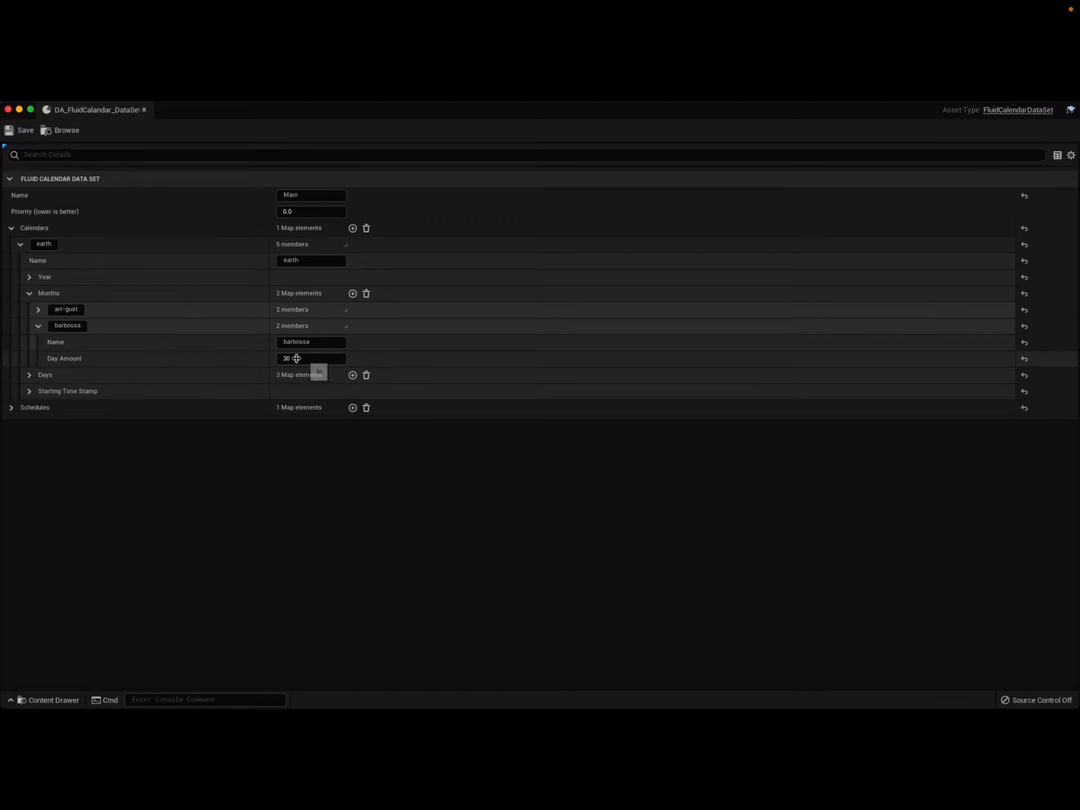
pyautogui.click(38, 325)
pyautogui.click(38, 309)
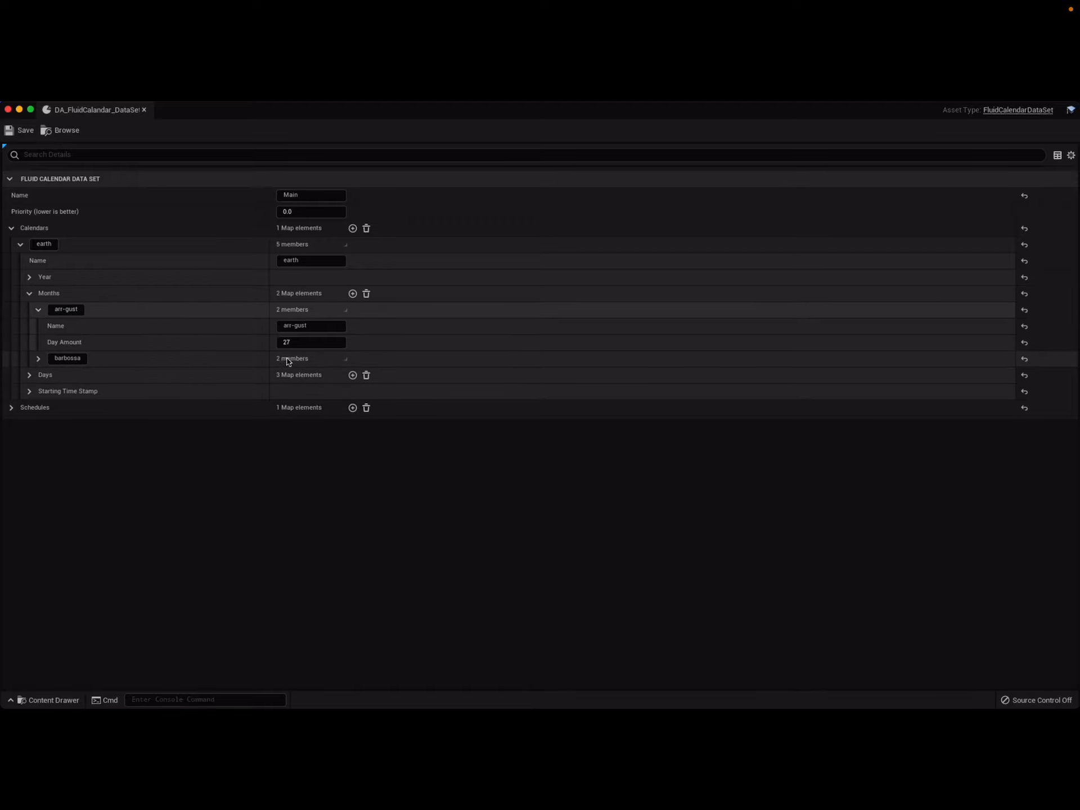
pyautogui.click(38, 309)
pyautogui.click(30, 293)
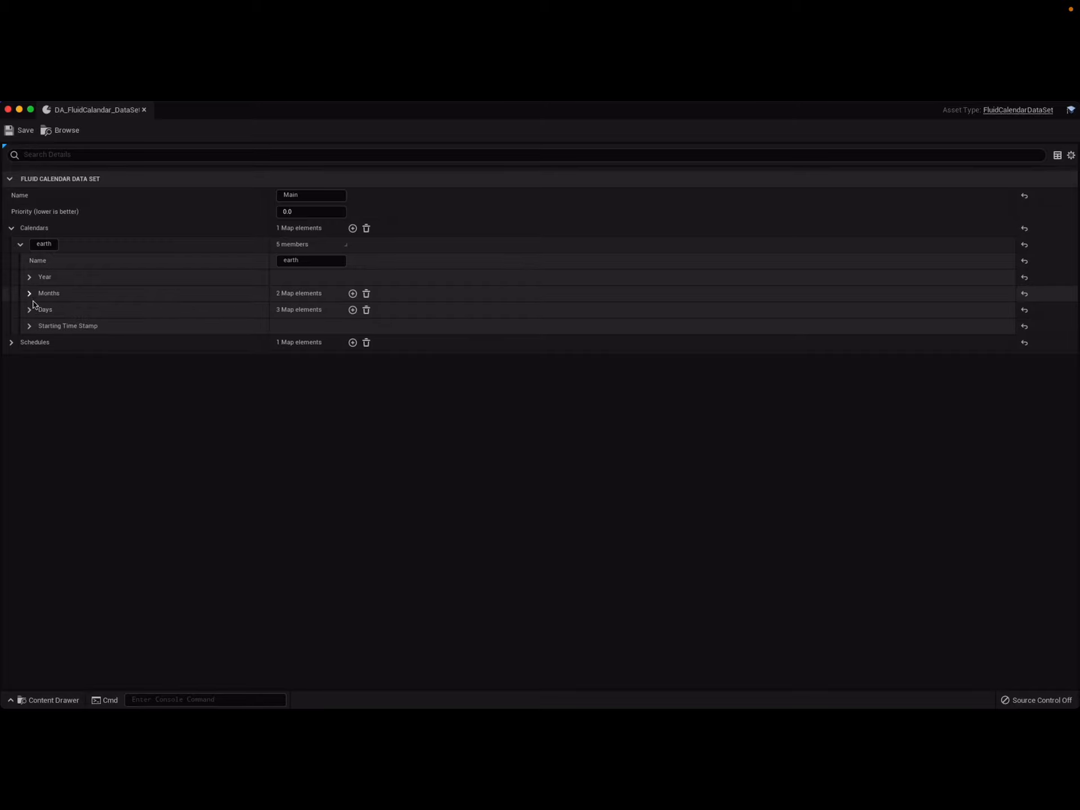
# Examine the hour, minute and second counts and DayNight Ratio of the teredy and marsy days in the earth calendar
pyautogui.click(30, 310)
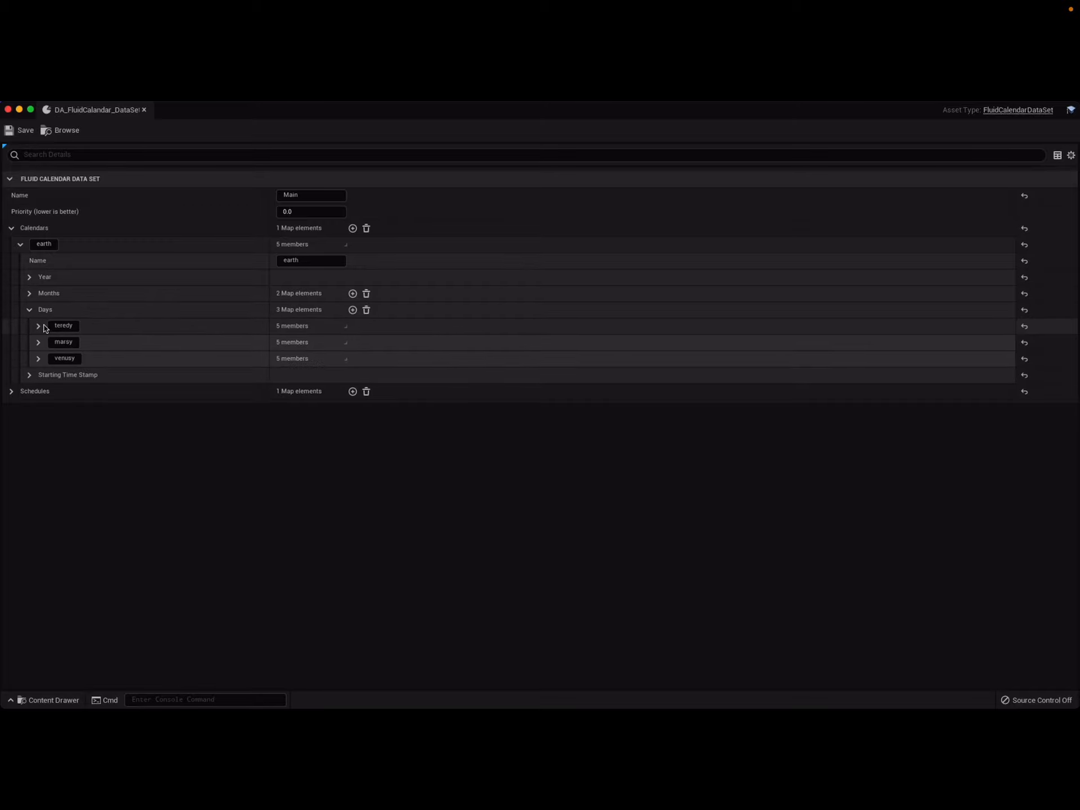
pyautogui.click(39, 326)
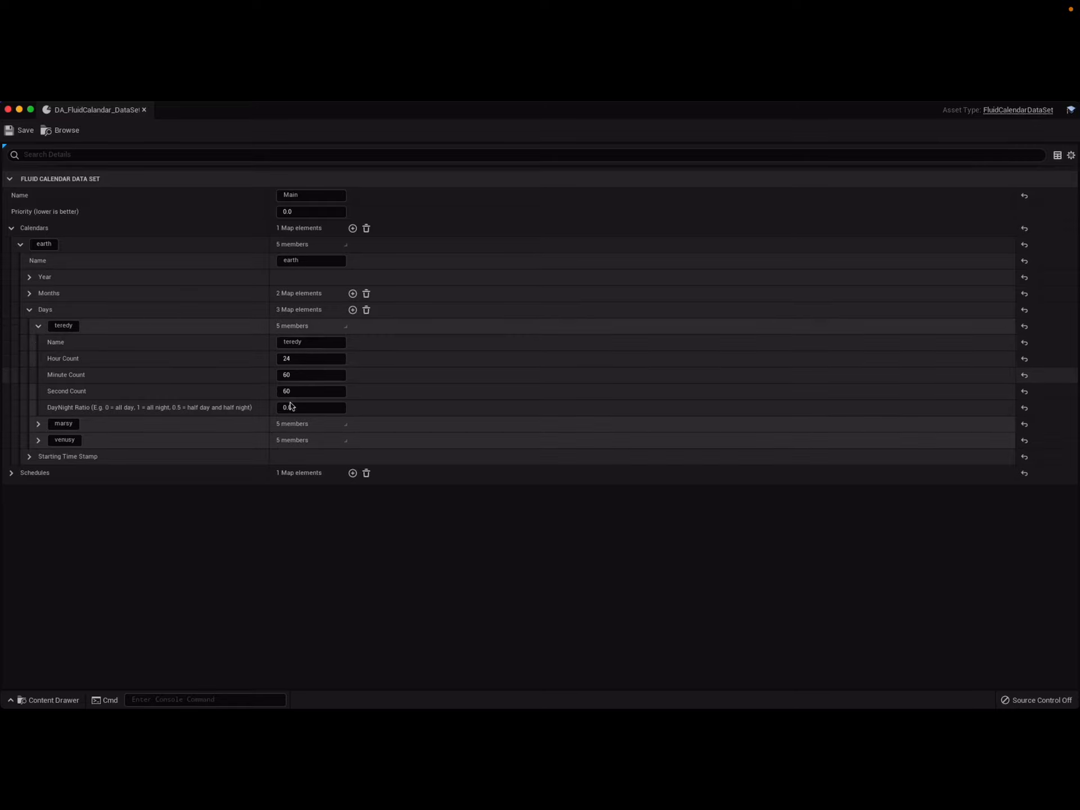
pyautogui.click(38, 424)
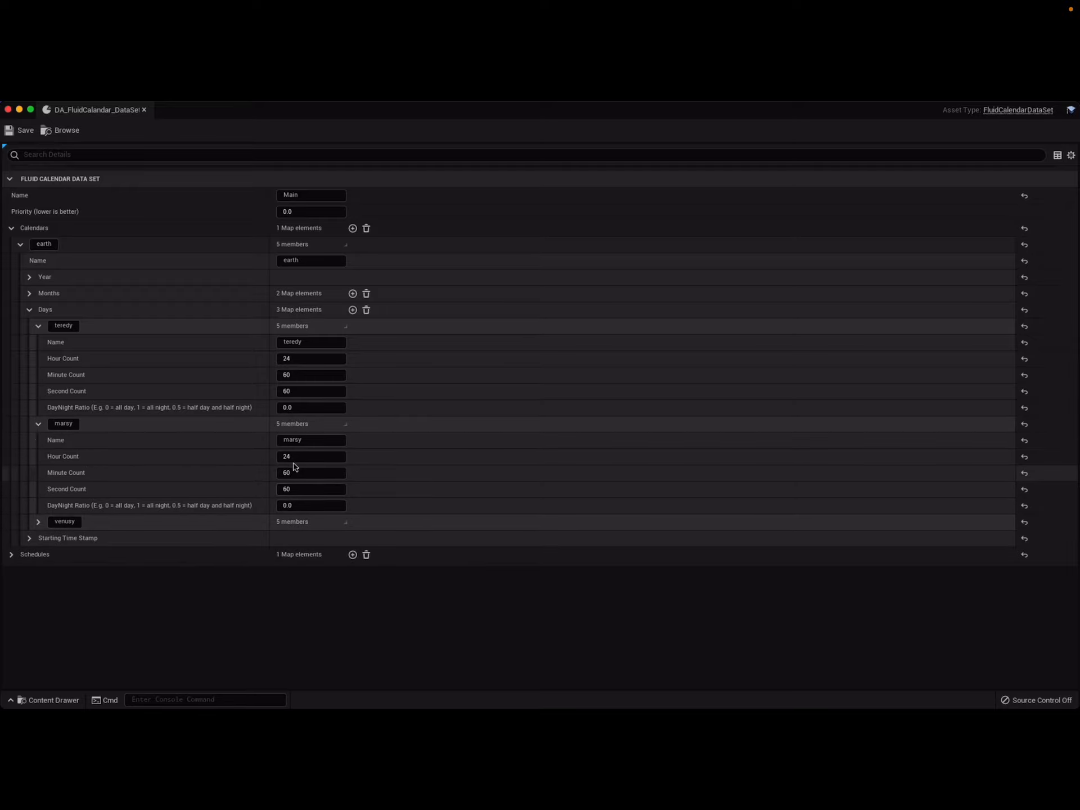
pyautogui.click(38, 423)
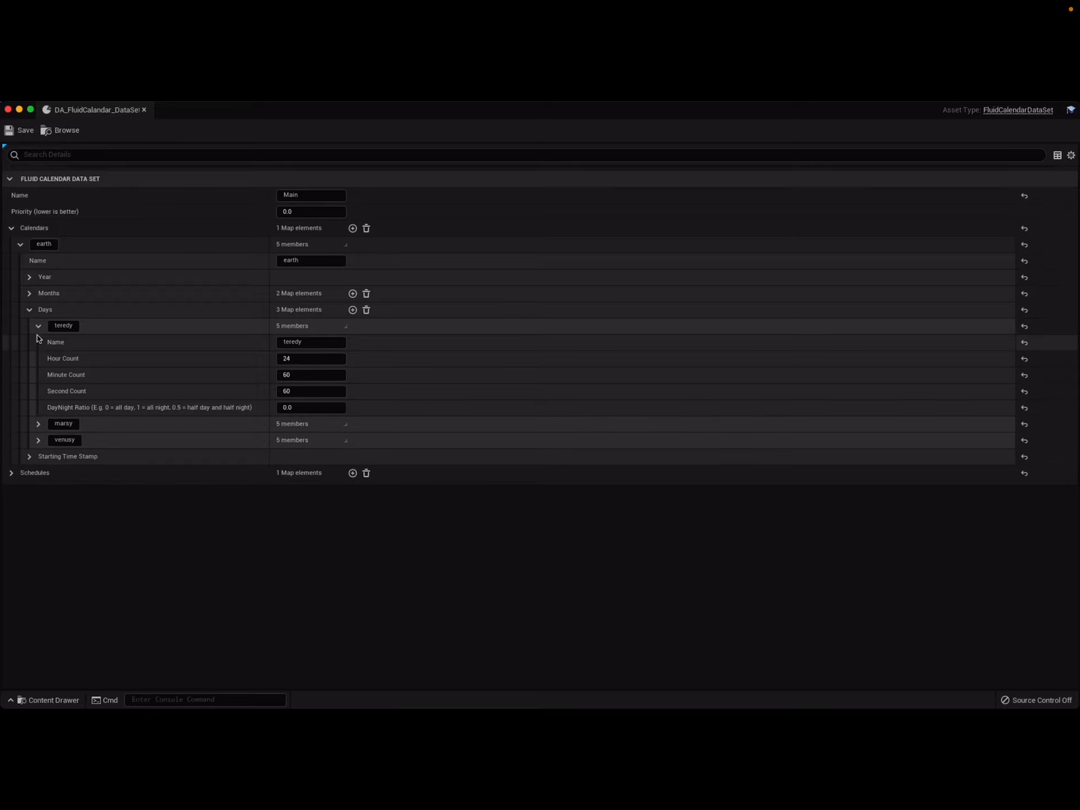
pyautogui.click(39, 326)
pyautogui.click(29, 309)
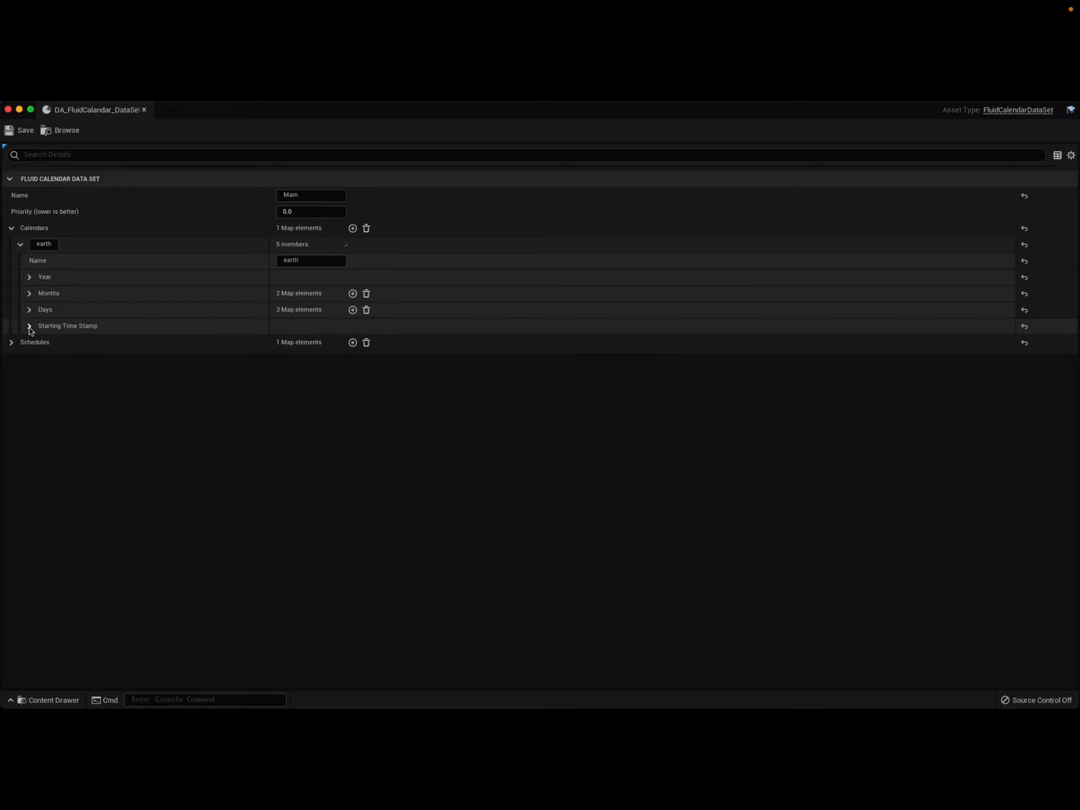
# Examine the earth calendar's Starting Time Stamp values and close the data asset
pyautogui.click(29, 327)
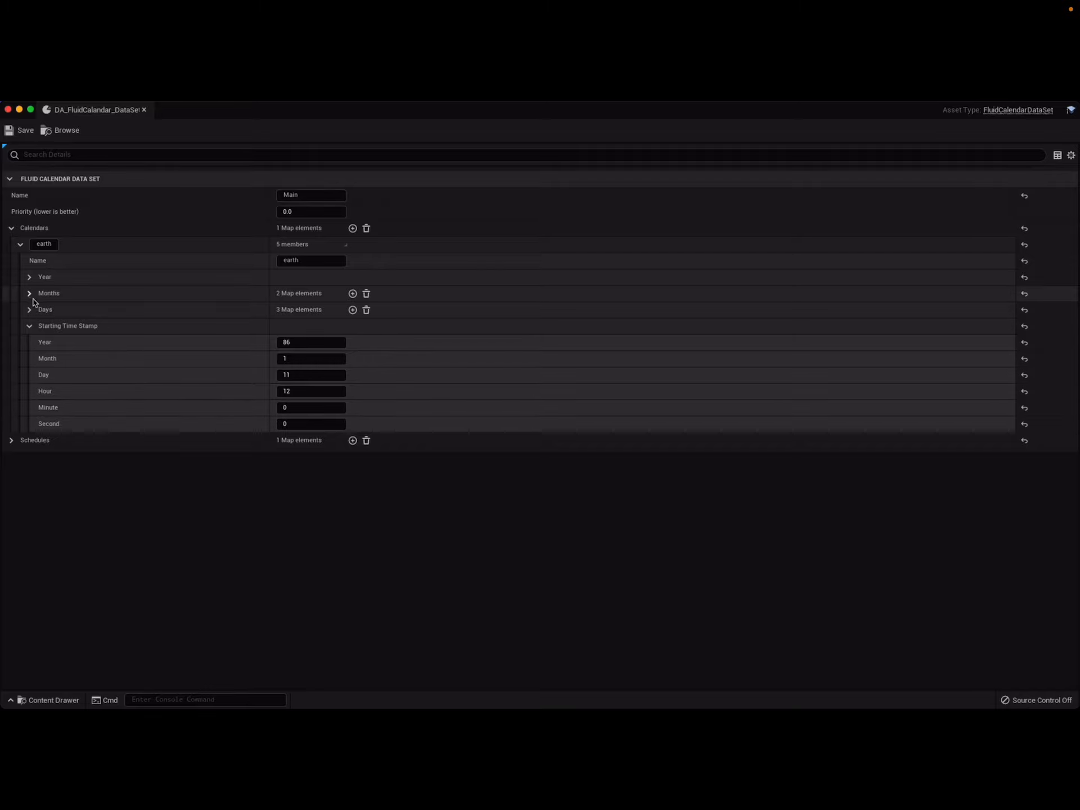
pyautogui.click(29, 326)
pyautogui.click(20, 244)
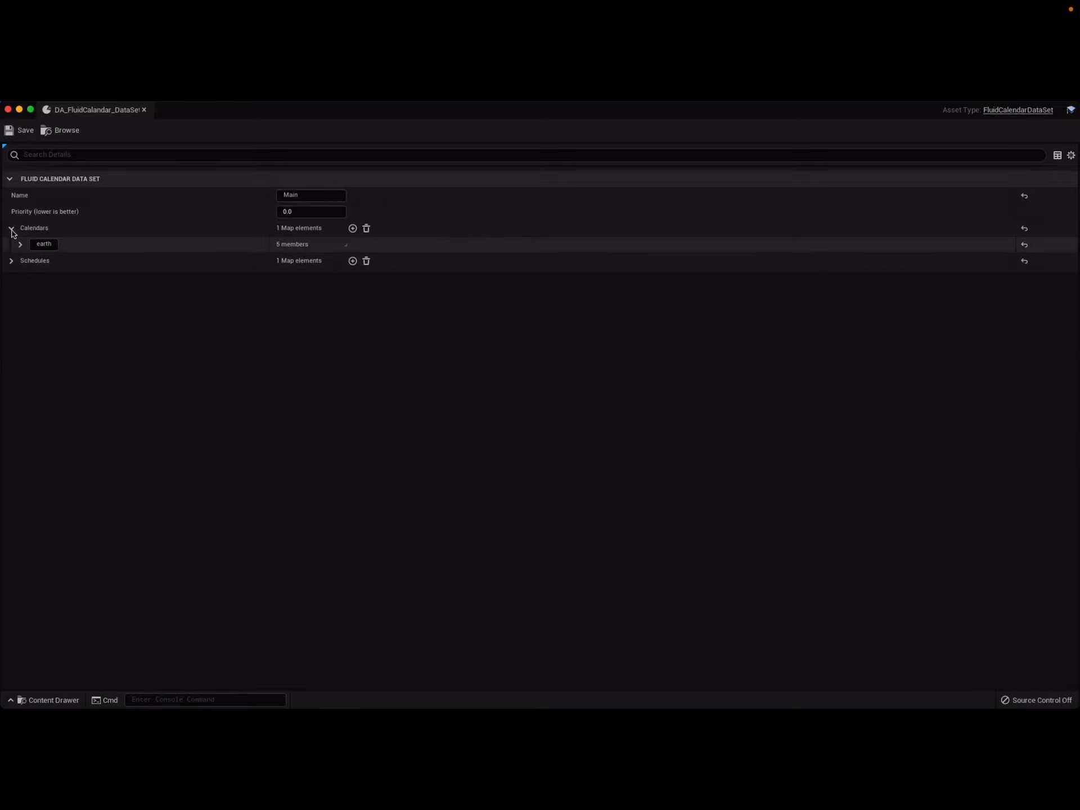
pyautogui.click(11, 228)
pyautogui.click(144, 110)
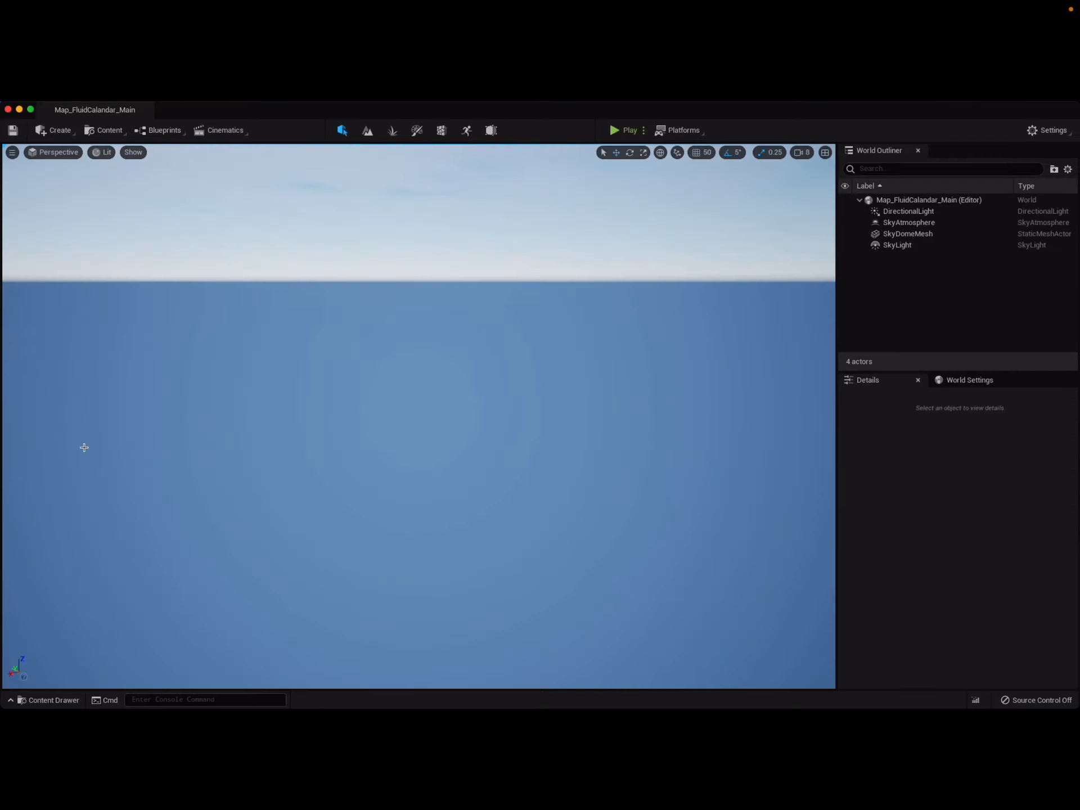
# Open BP_FluidCalandar_GameMode_Main, examine the Register Data Sets node and locate its data asset in the content browser
pyautogui.click(49, 700)
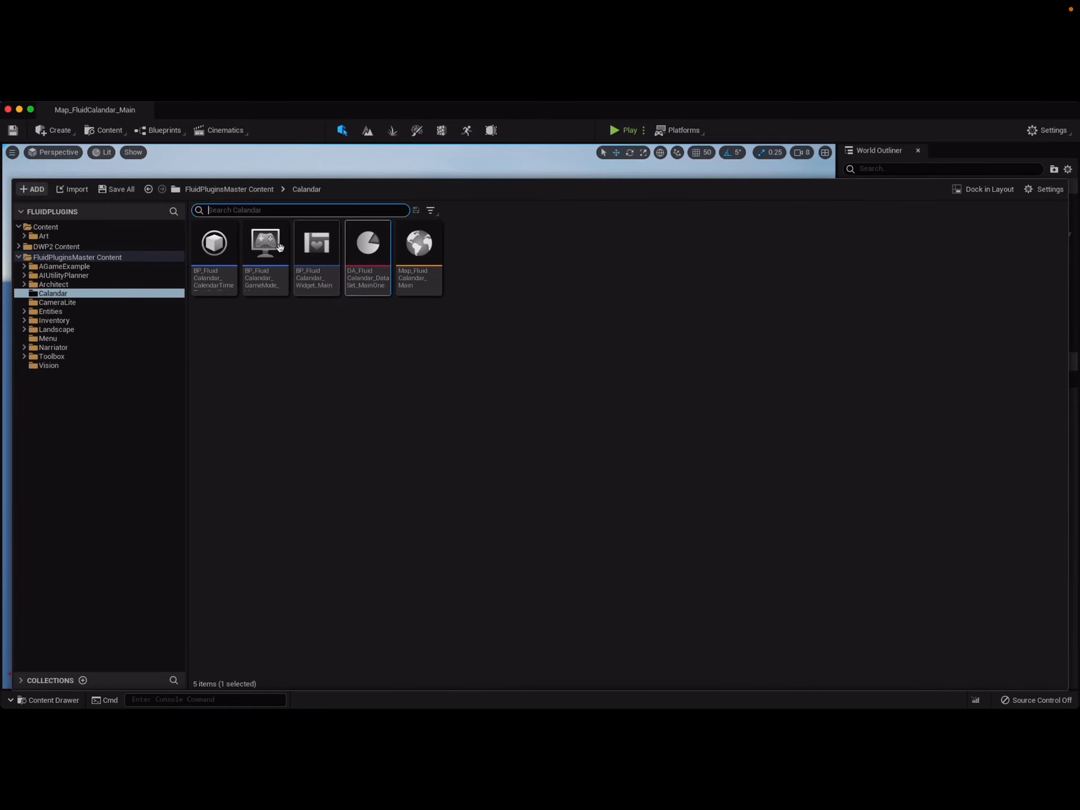
pyautogui.moveTo(266, 247)
pyautogui.doubleClick(267, 246)
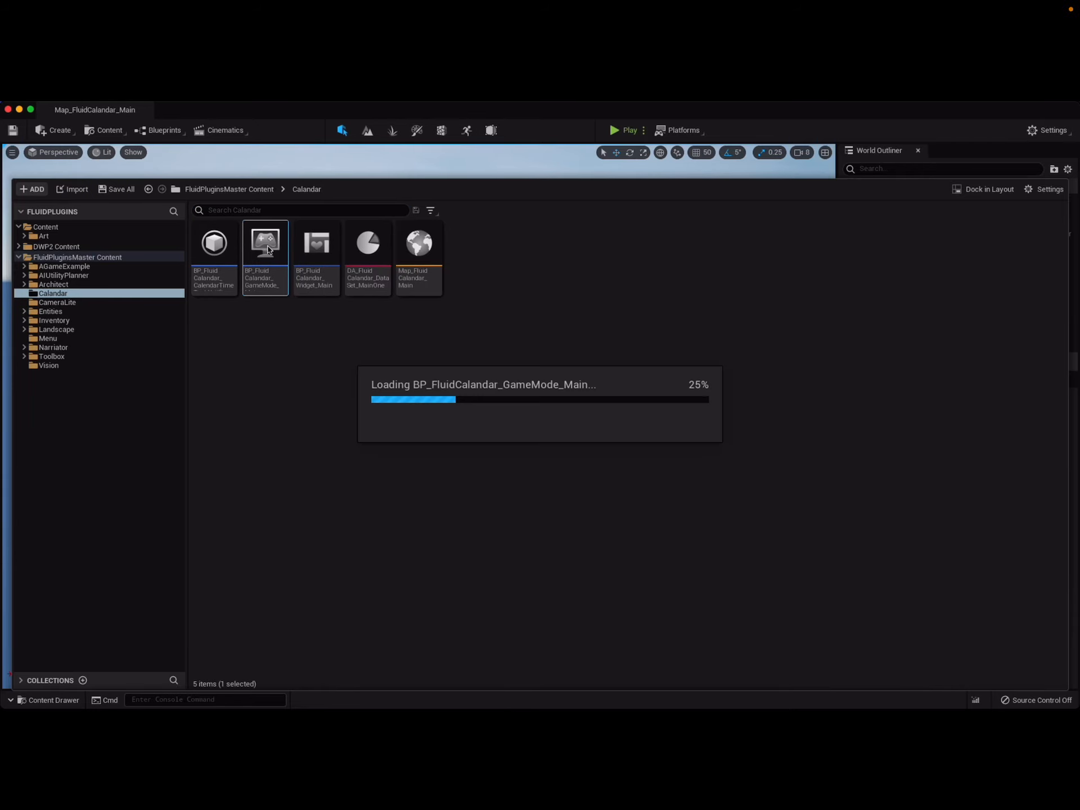
pyautogui.moveTo(178, 203); pyautogui.dragTo(250, 532)
pyautogui.click(560, 274)
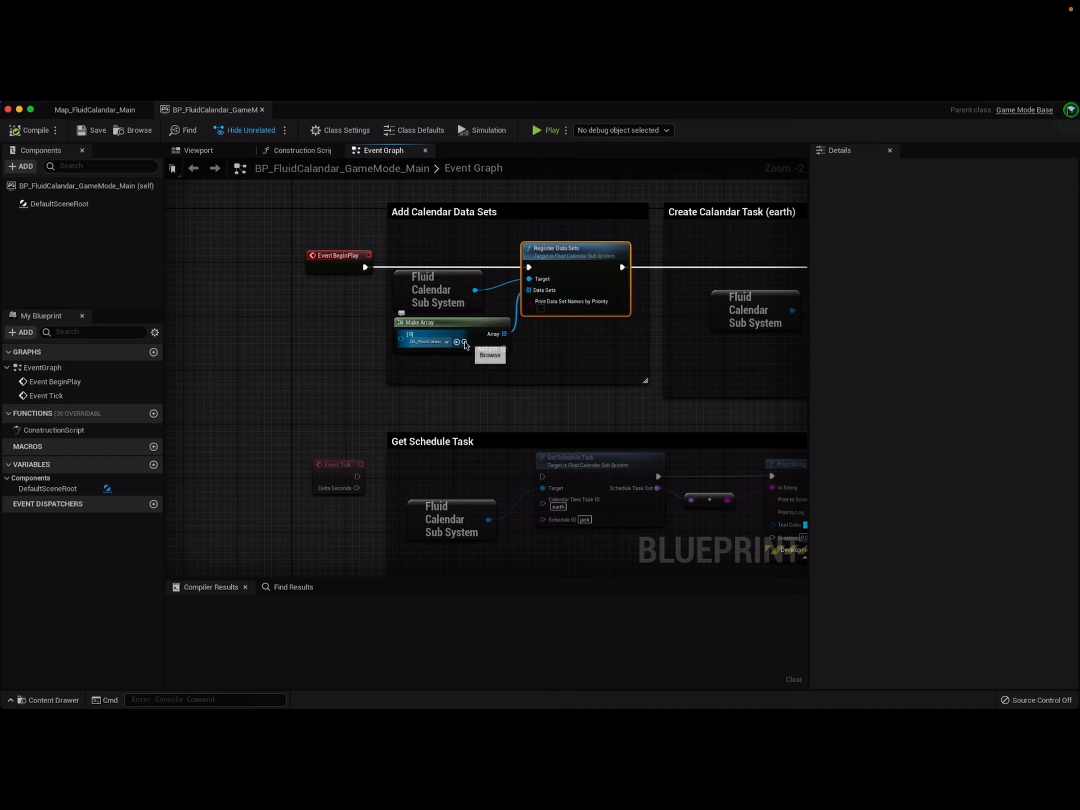
pyautogui.click(464, 342)
pyautogui.click(470, 387)
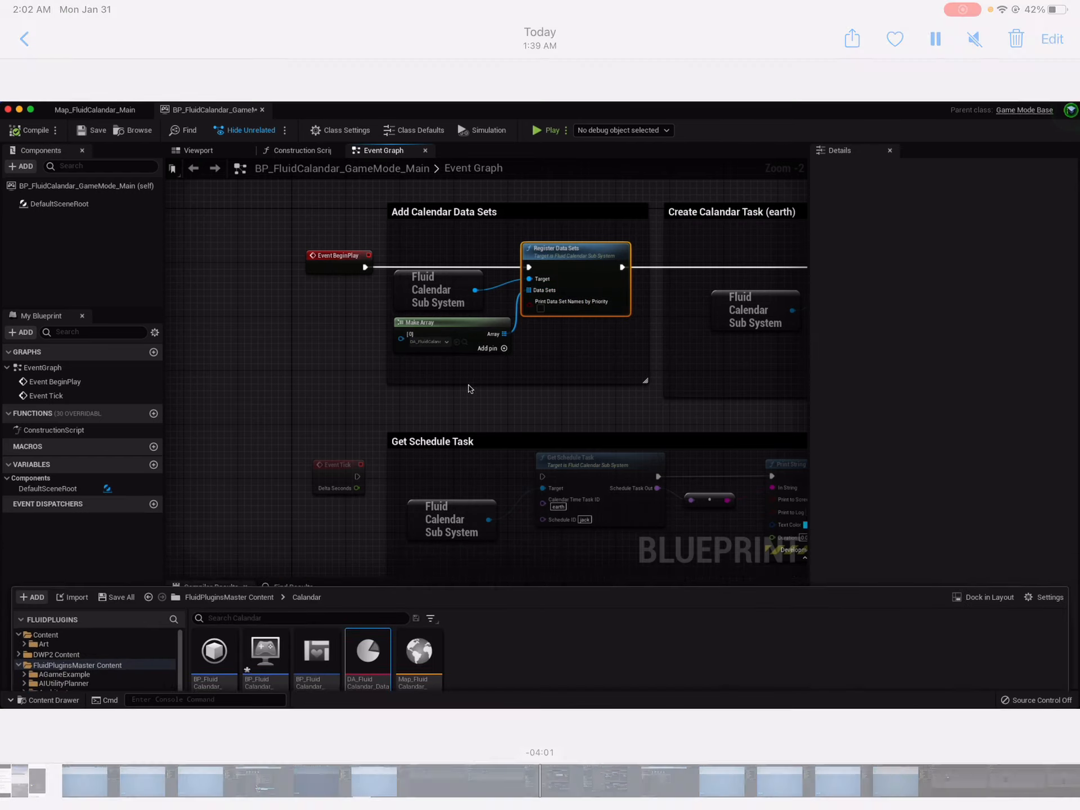
# Examine the Create Calendar Time Task, Create UI and Get Schedule Task sections of the event graph and close the blueprint
pyautogui.moveTo(444, 411); pyautogui.dragTo(799, 404)
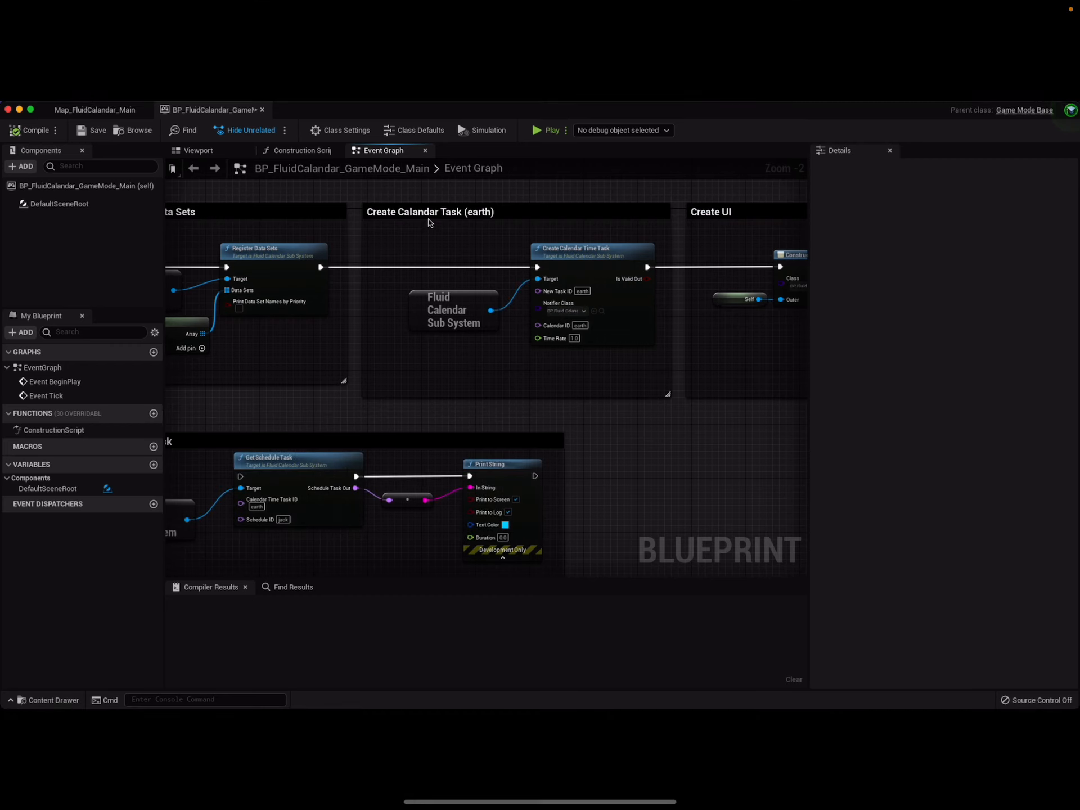
pyautogui.click(444, 311)
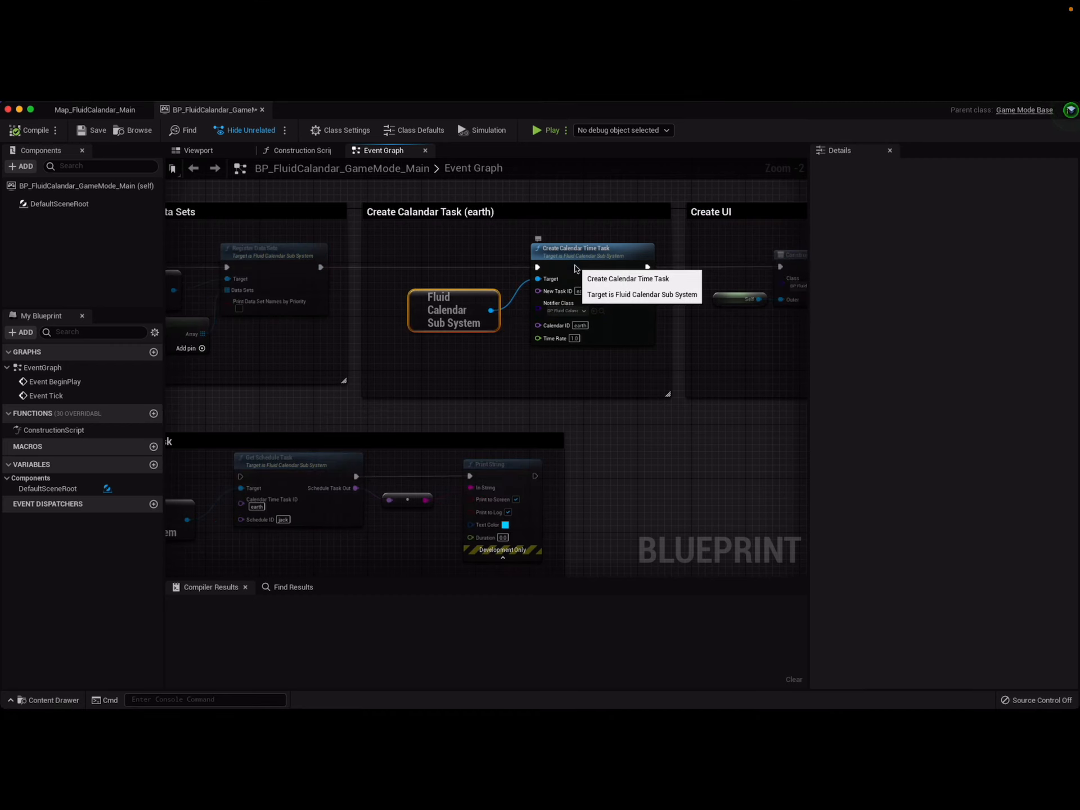
pyautogui.click(555, 294)
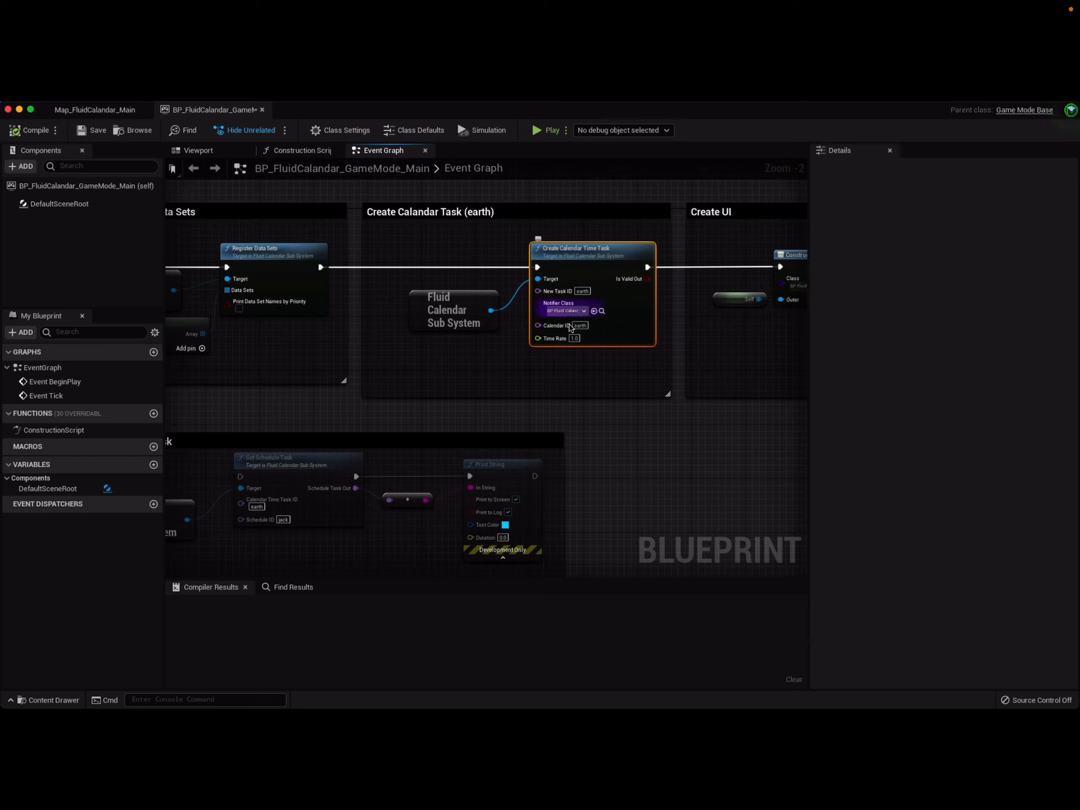
pyautogui.click(581, 325)
pyautogui.click(416, 381)
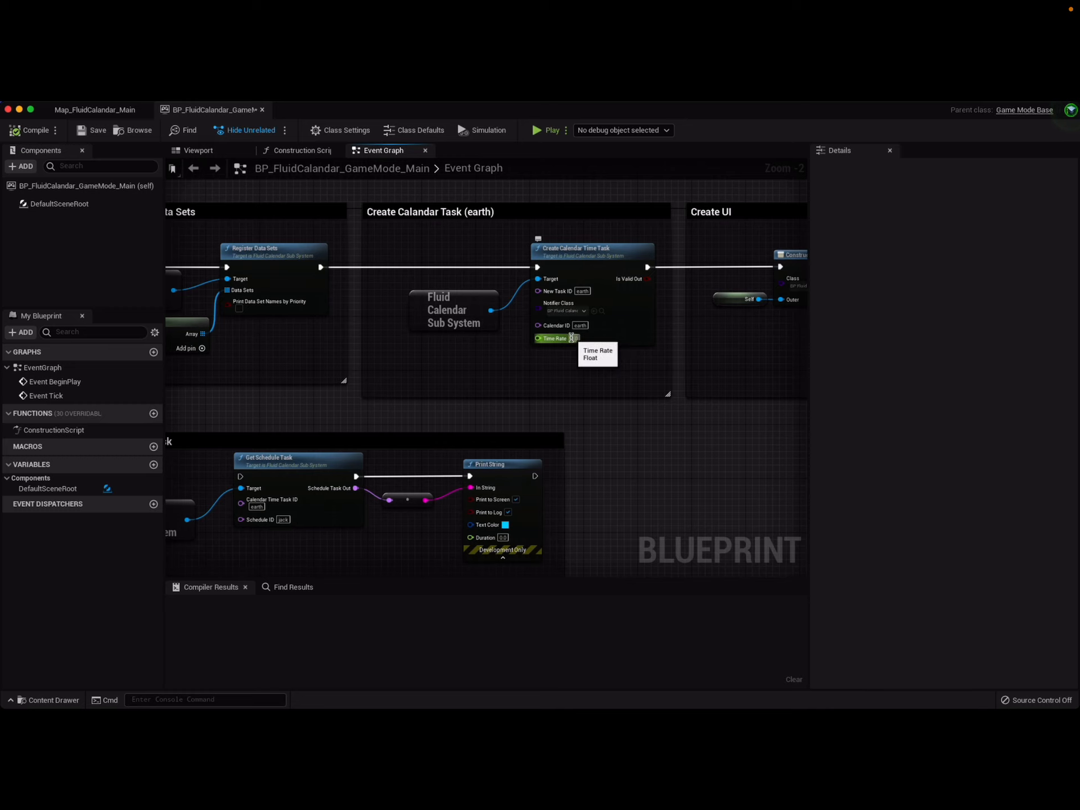
pyautogui.hscroll(5, 608, 426)
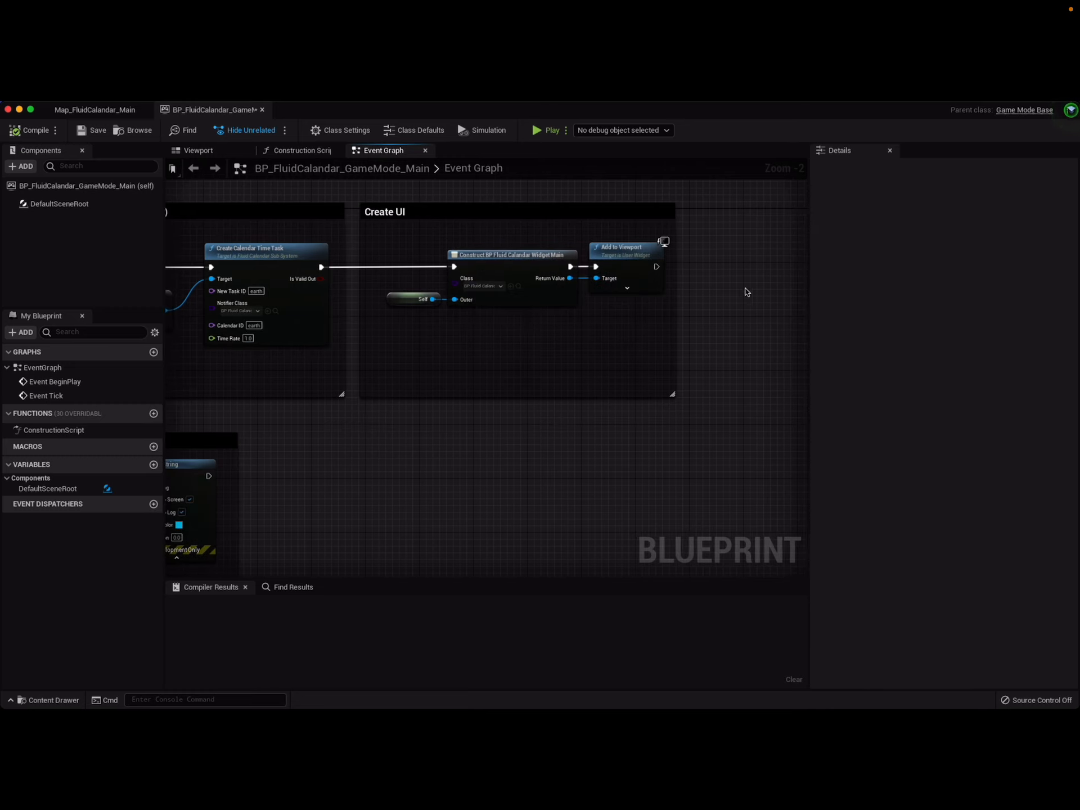
pyautogui.hscroll(-9, 333, 430)
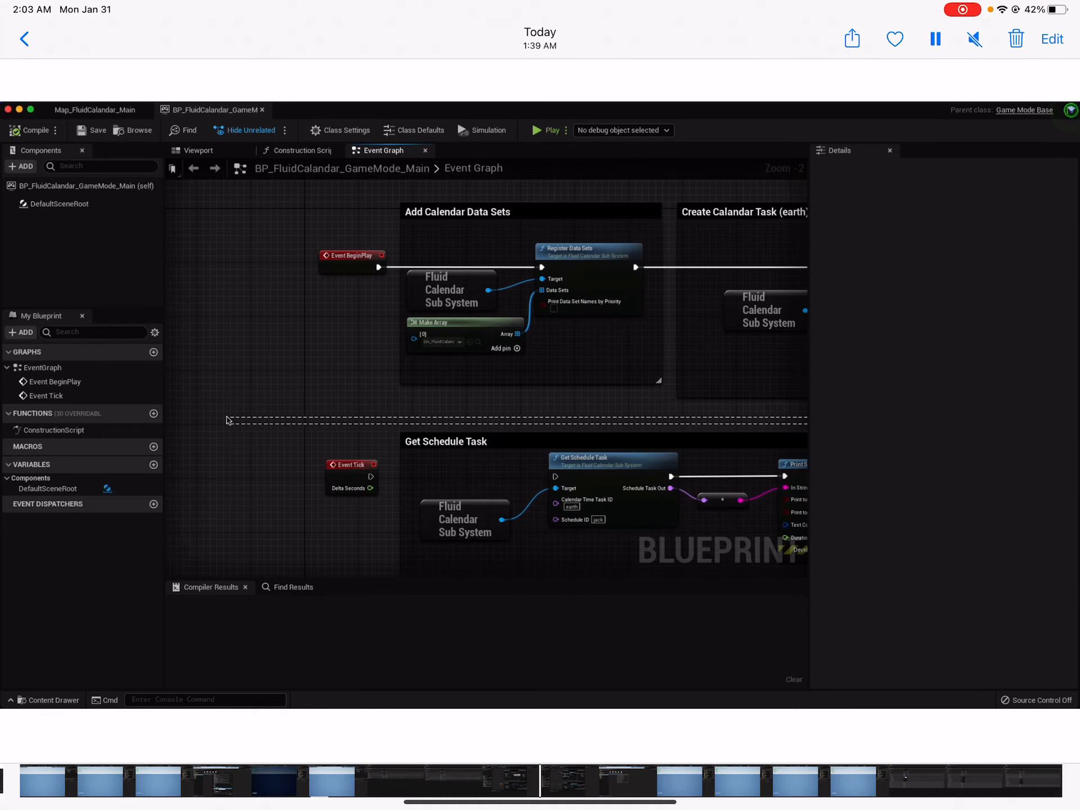
pyautogui.click(263, 110)
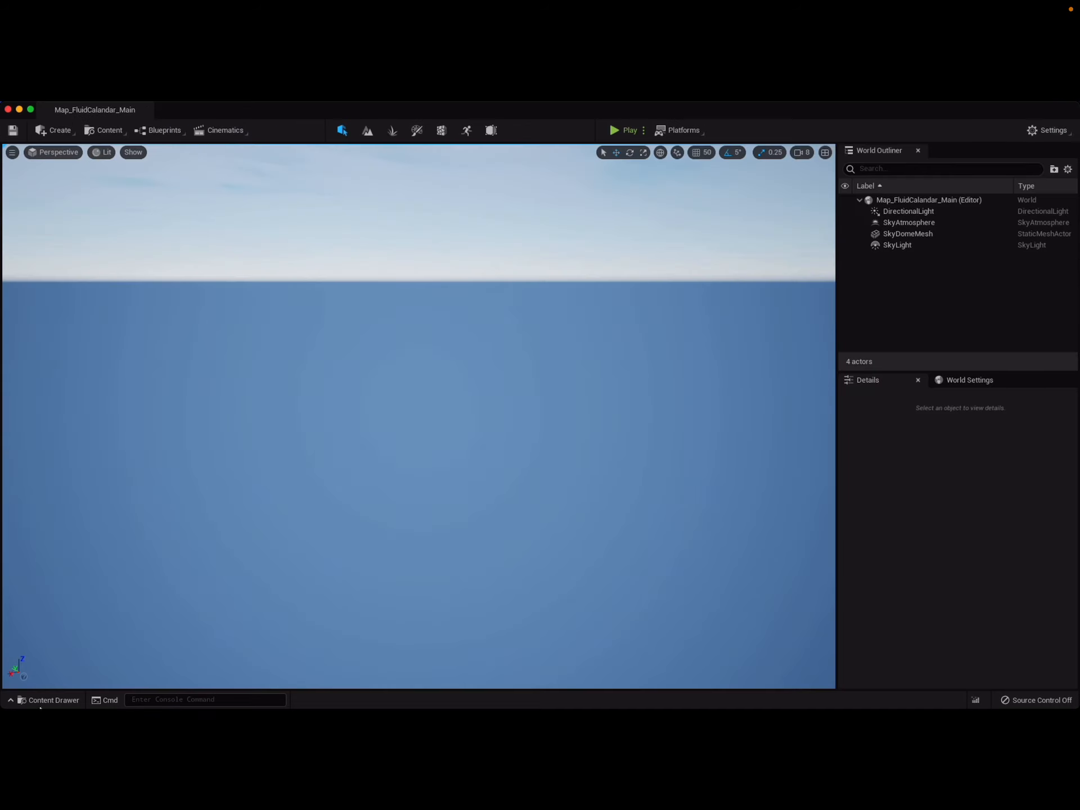
# In BP_FluidCalandar_GameMode_Main, connect Event Tick to the Get Schedule Task node's execution input and save the blueprint
pyautogui.click(51, 701)
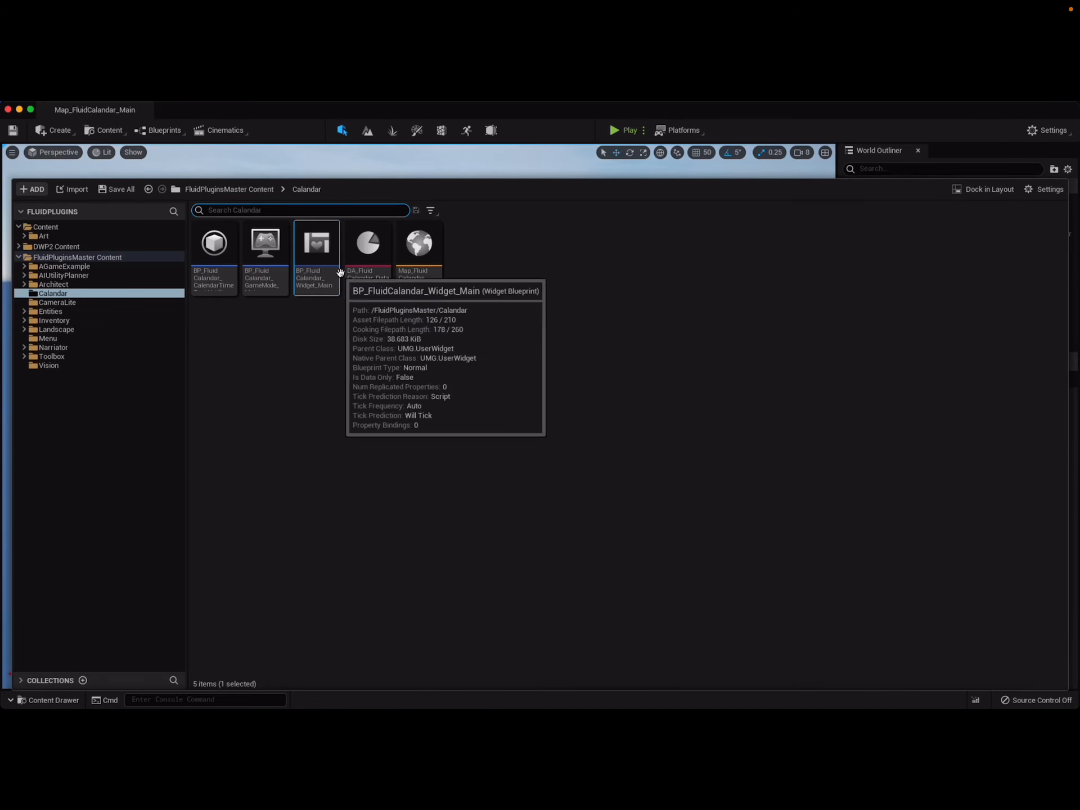
pyautogui.doubleClick(266, 248)
pyautogui.moveTo(371, 476); pyautogui.dragTo(555, 477)
pyautogui.click(91, 131)
# Review the Get Schedule Task node's Calendar Time Task ID and Schedule ID inputs, then compile and close the blueprint
pyautogui.moveTo(280, 434); pyautogui.dragTo(562, 369)
pyautogui.click(448, 342)
pyautogui.moveTo(802, 347); pyautogui.dragTo(629, 349, button='right')
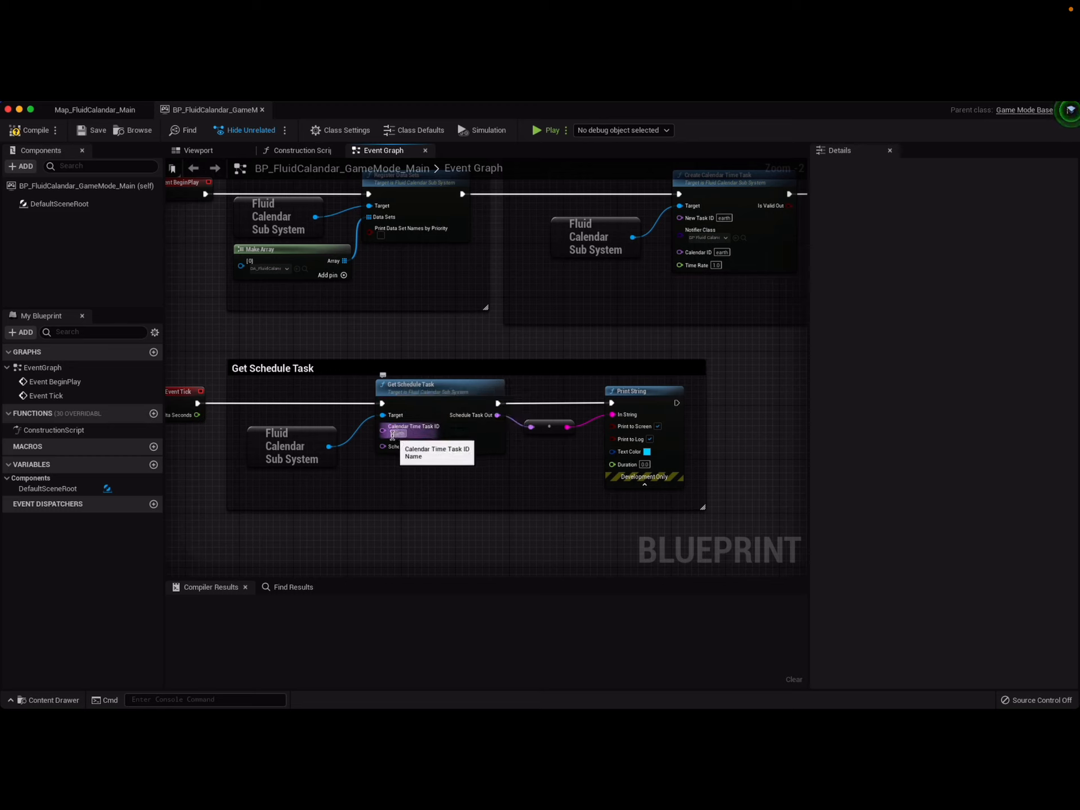
pyautogui.click(398, 434)
pyautogui.click(397, 452)
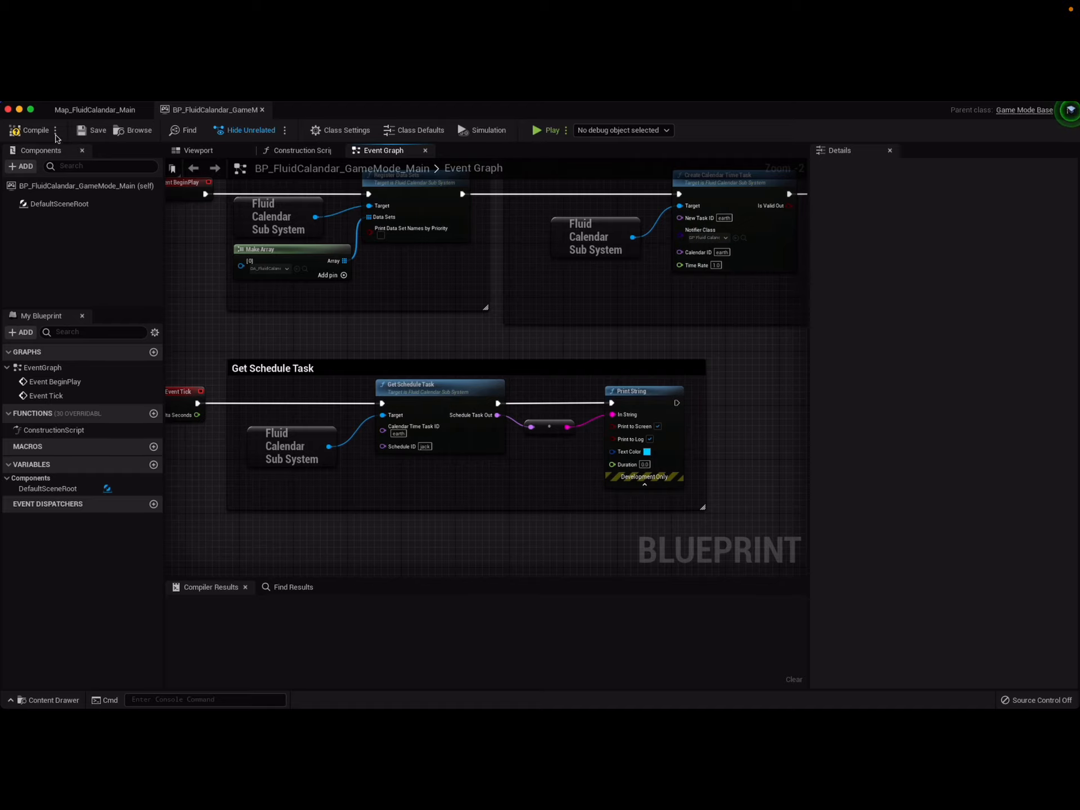
pyautogui.click(29, 130)
pyautogui.click(262, 110)
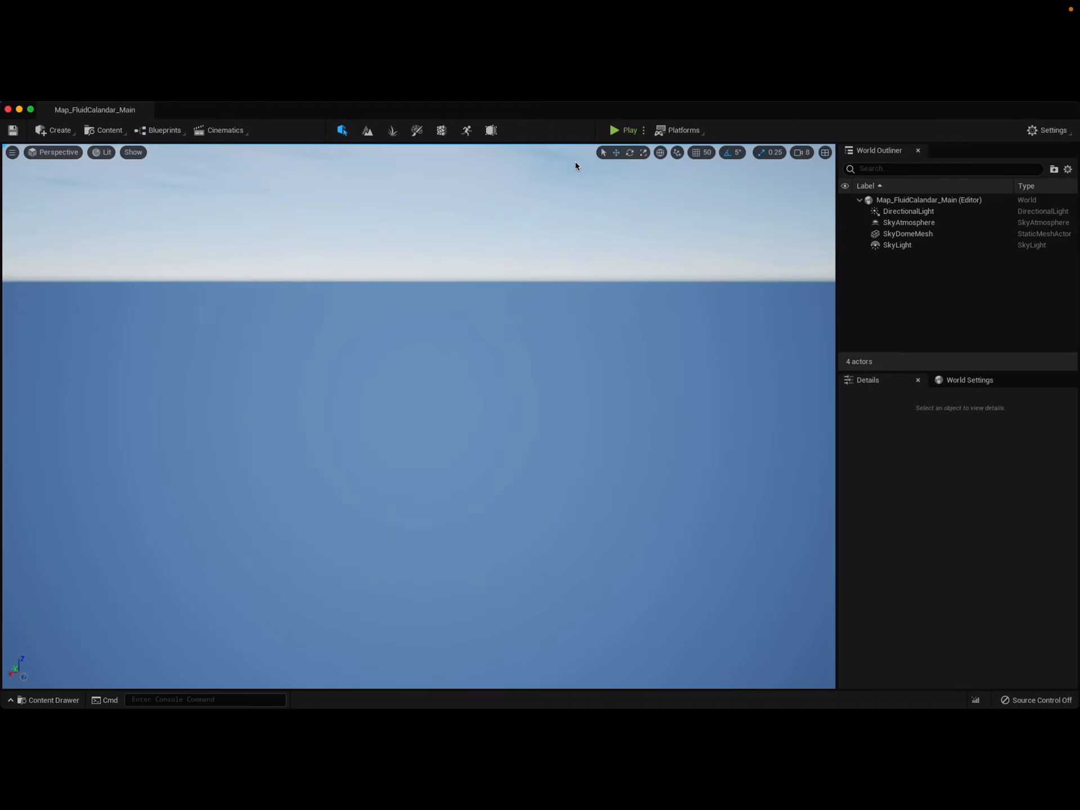
# Play the level to watch the printed schedule task, set the Time Rate to 2000, reduce it and stop playing
pyautogui.click(616, 131)
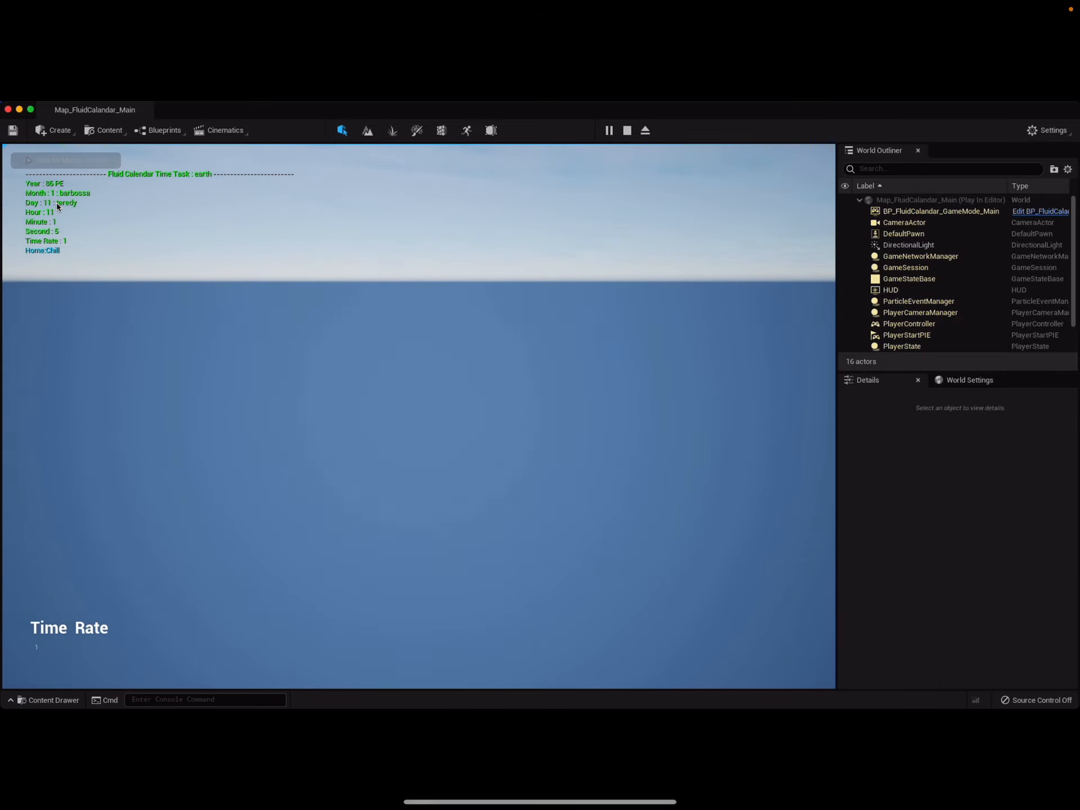
pyautogui.click(48, 645)
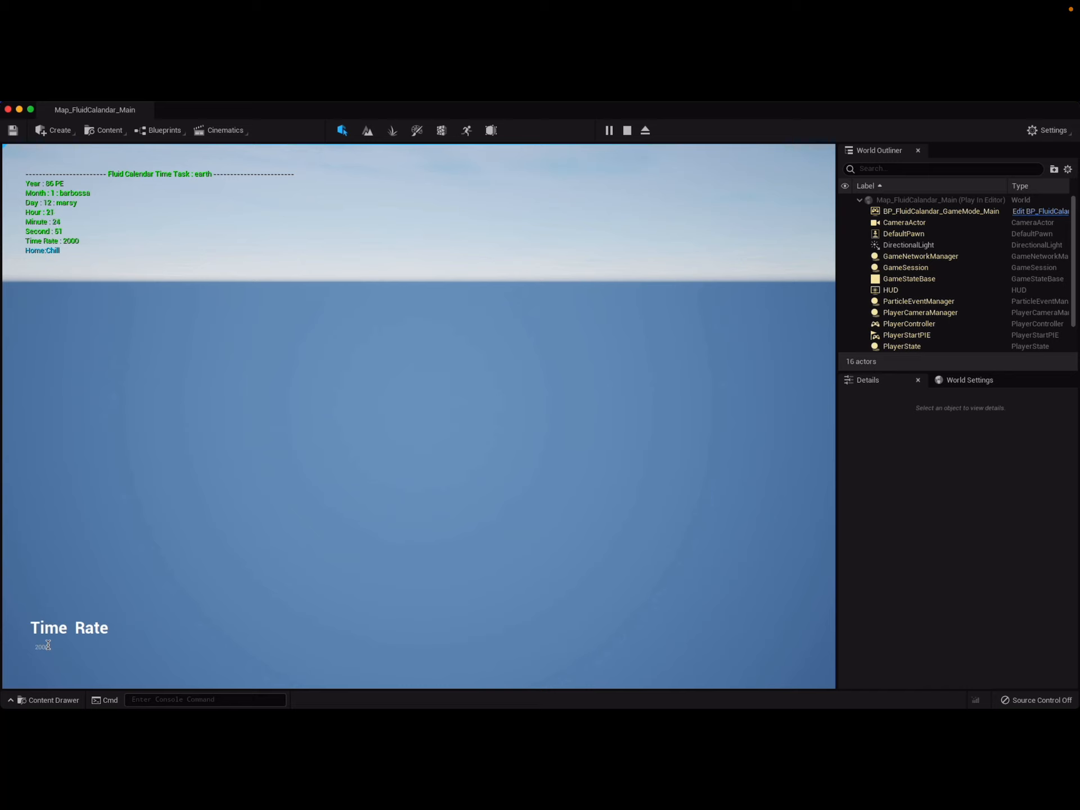
pyautogui.press('BackSpace')
pyautogui.press('BackSpace')
pyautogui.press('Return')
pyautogui.press('Escape')
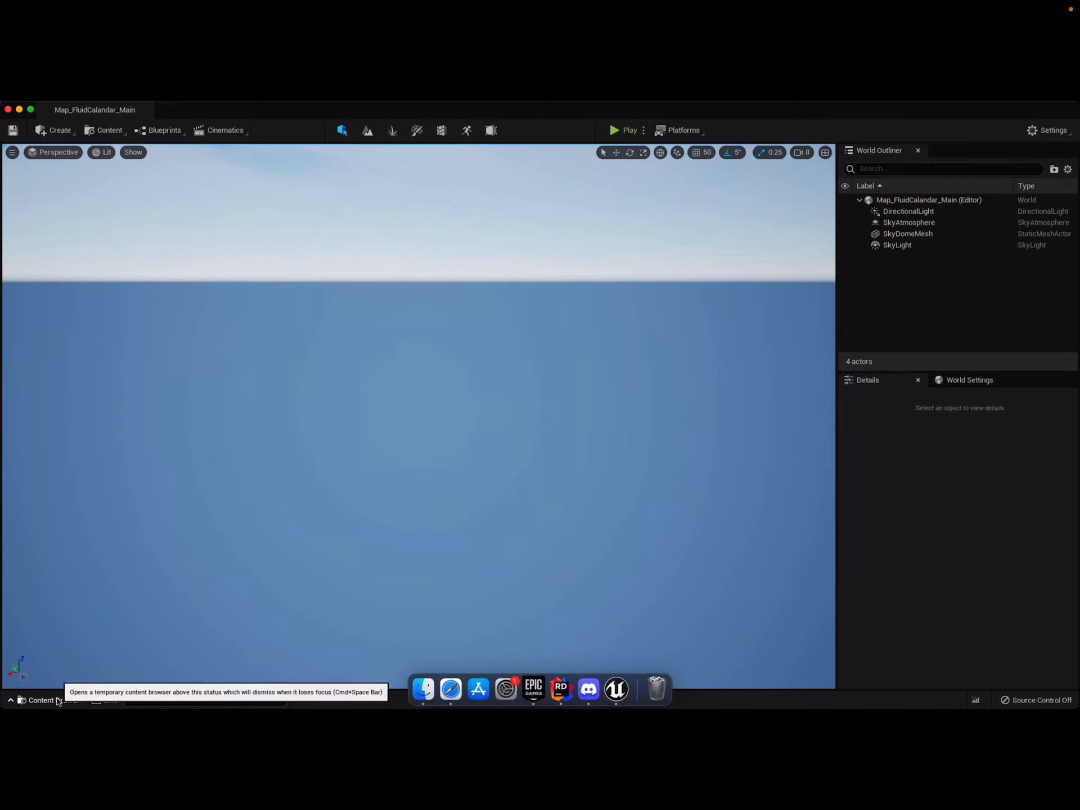
# Open the DA_FluidCalandar_DataSet_MainOne data asset and expand its only schedule down to the first Work:Work task
pyautogui.click(51, 700)
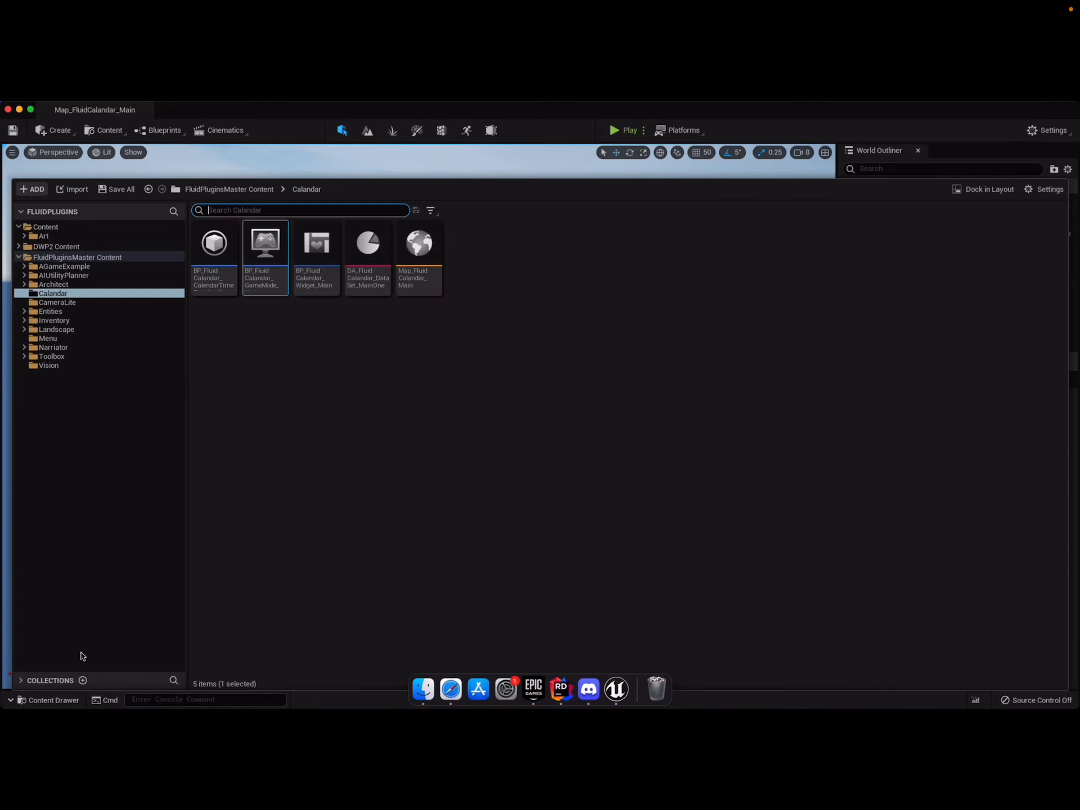
pyautogui.doubleClick(367, 250)
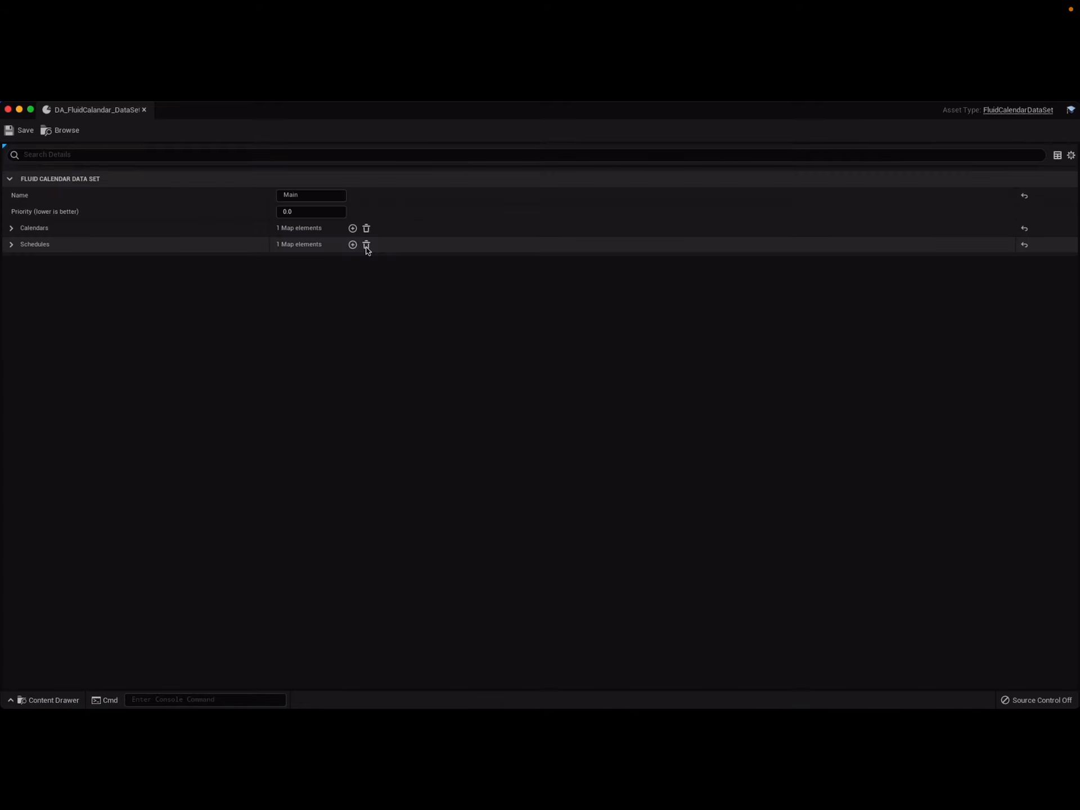
pyautogui.click(12, 246)
pyautogui.click(20, 261)
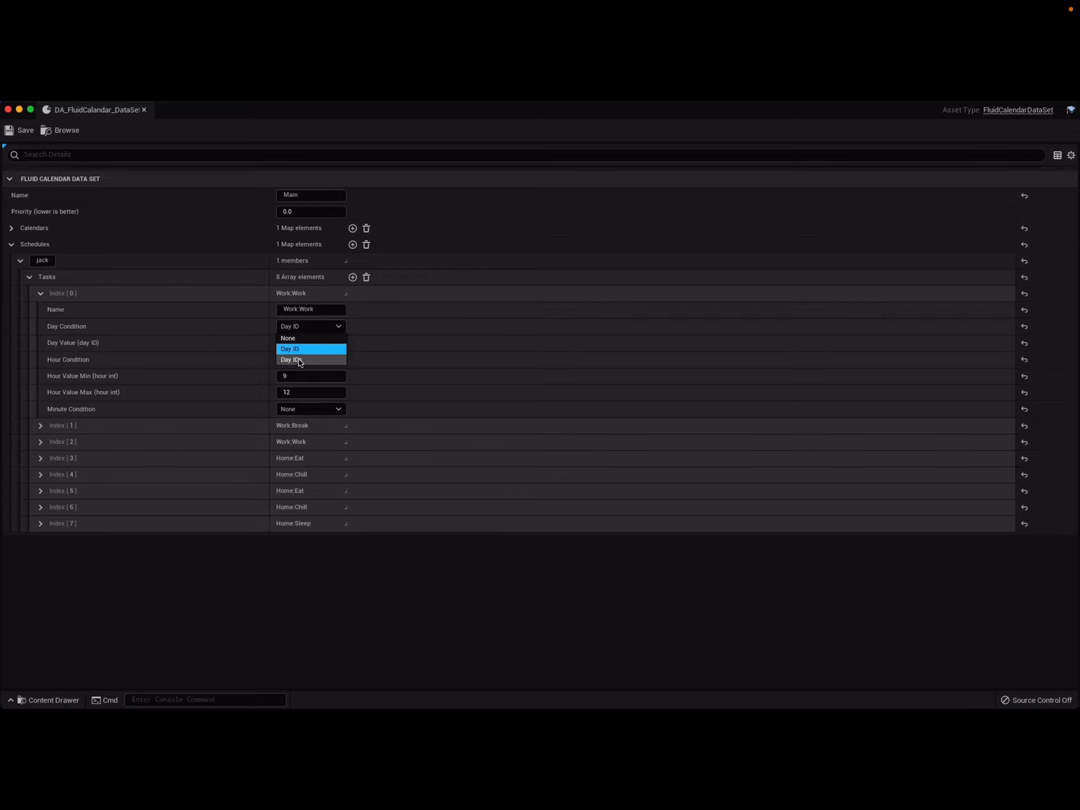
# Try Day IDs as the first Work:Work task's Day Condition and switch it back to Day ID
pyautogui.click(299, 361)
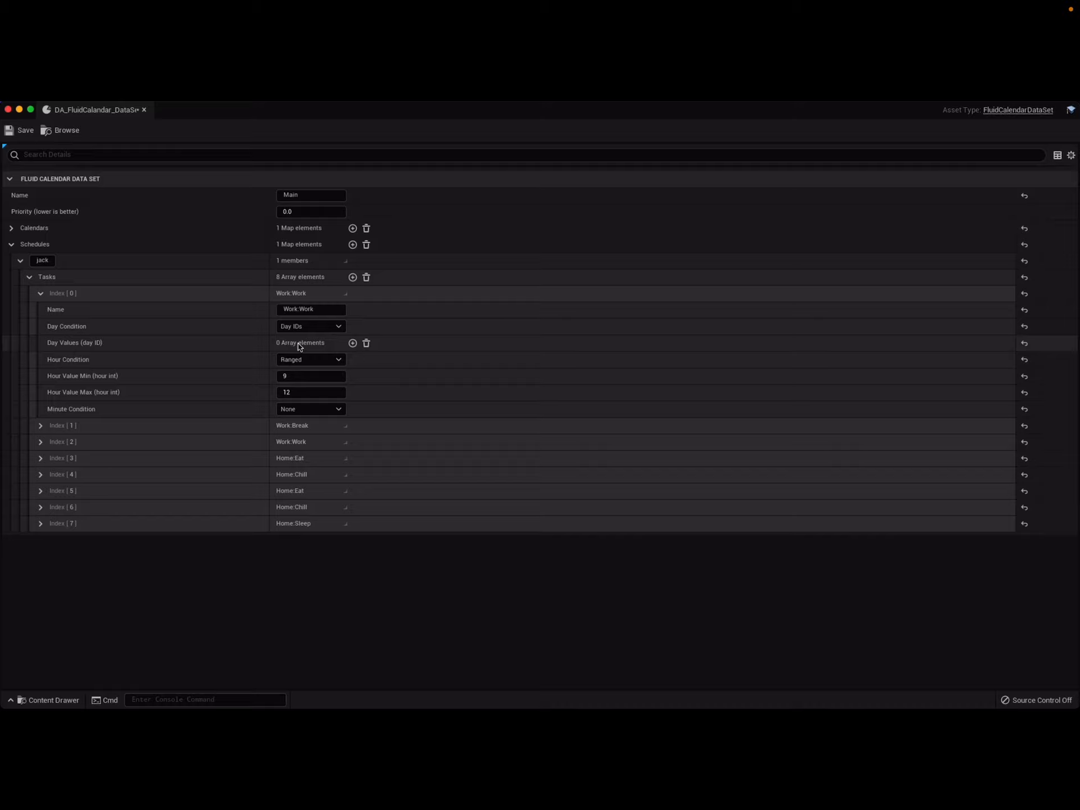
pyautogui.click(299, 326)
pyautogui.click(296, 343)
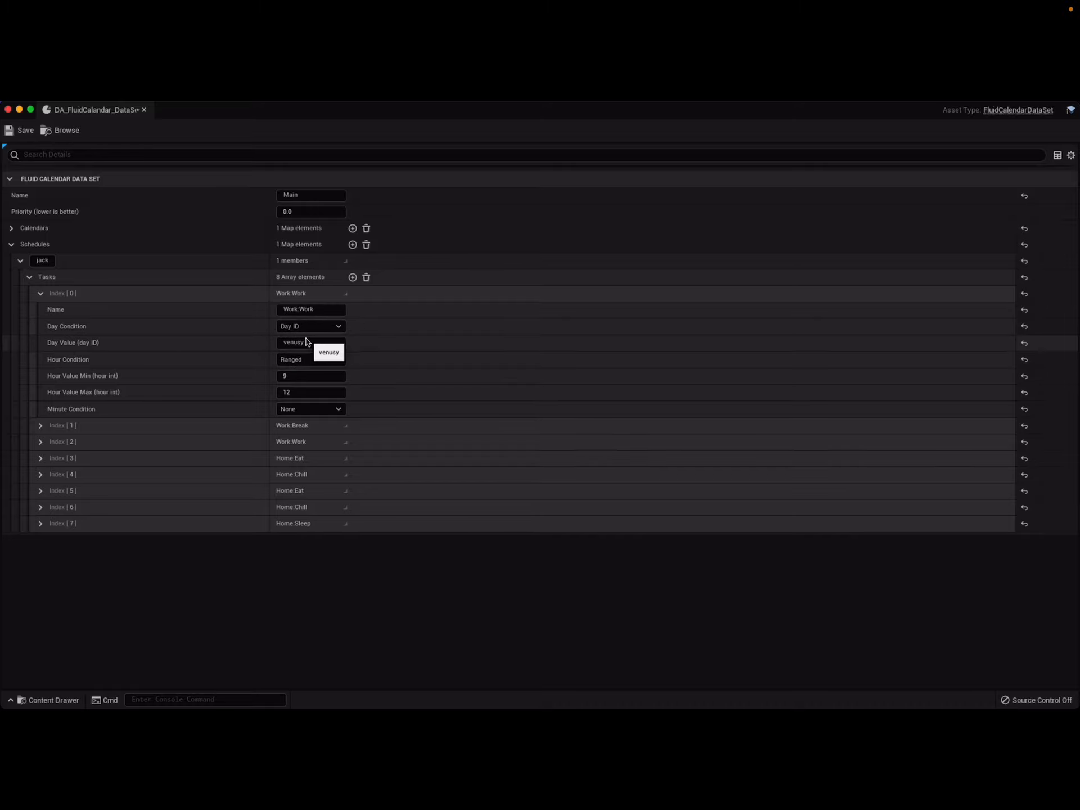
pyautogui.click(304, 326)
pyautogui.click(300, 360)
pyautogui.click(302, 329)
pyautogui.click(296, 349)
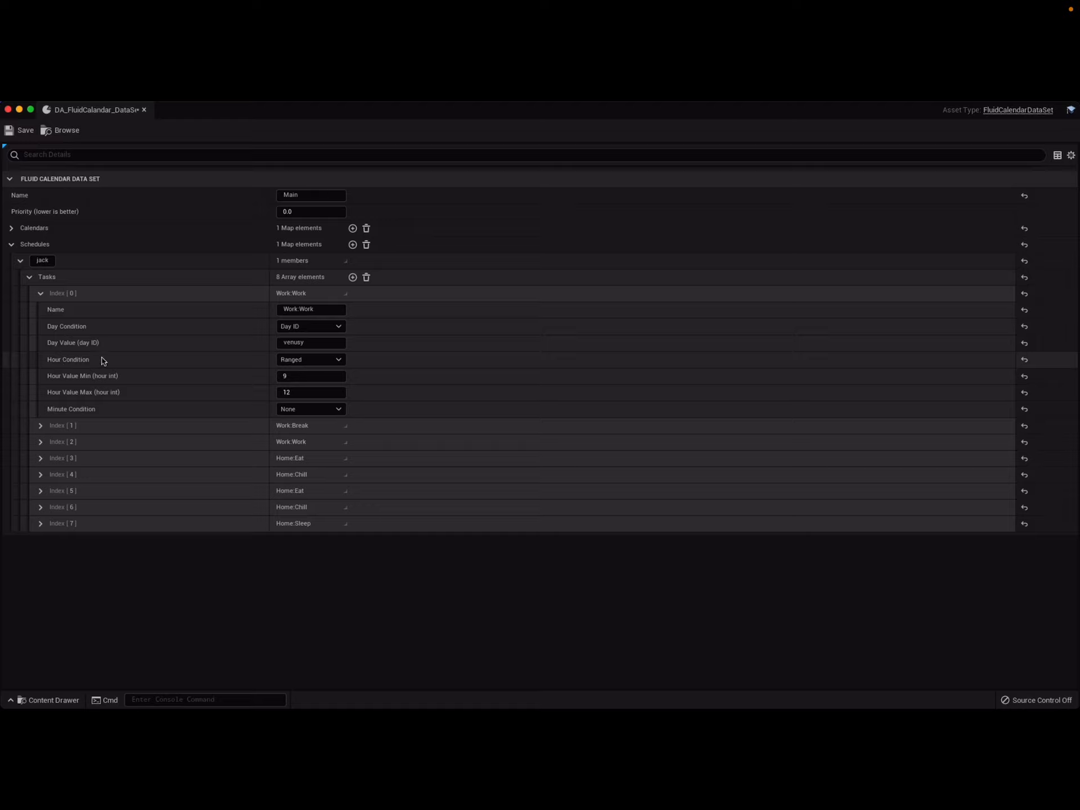
# Examine the first Work:Work task's minimum and maximum hour values and the Work:Break task's conditions
pyautogui.click(295, 377)
pyautogui.click(300, 391)
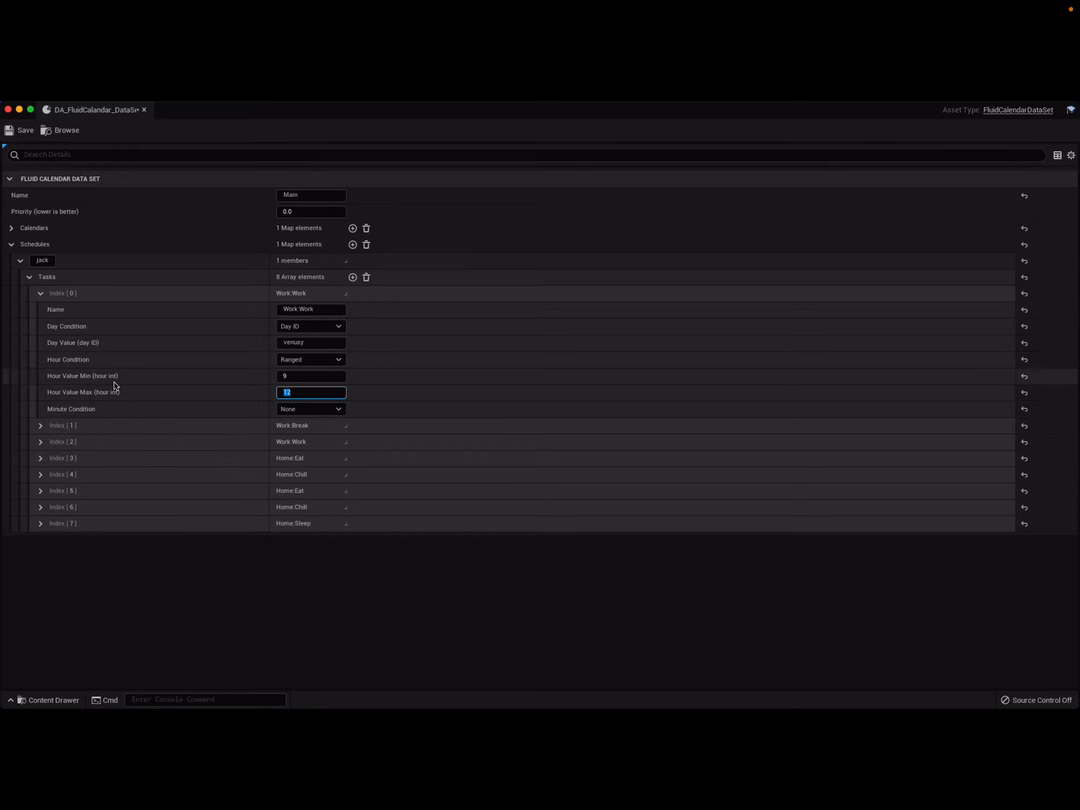
pyautogui.click(41, 293)
pyautogui.click(40, 309)
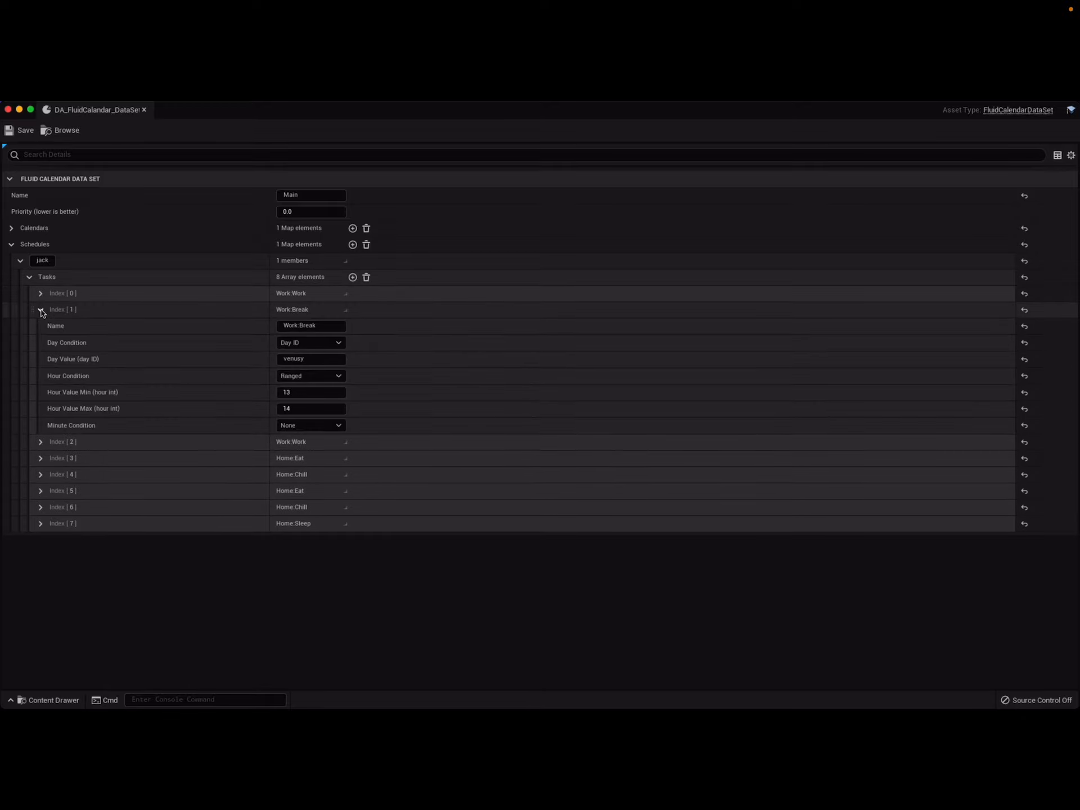
pyautogui.click(40, 310)
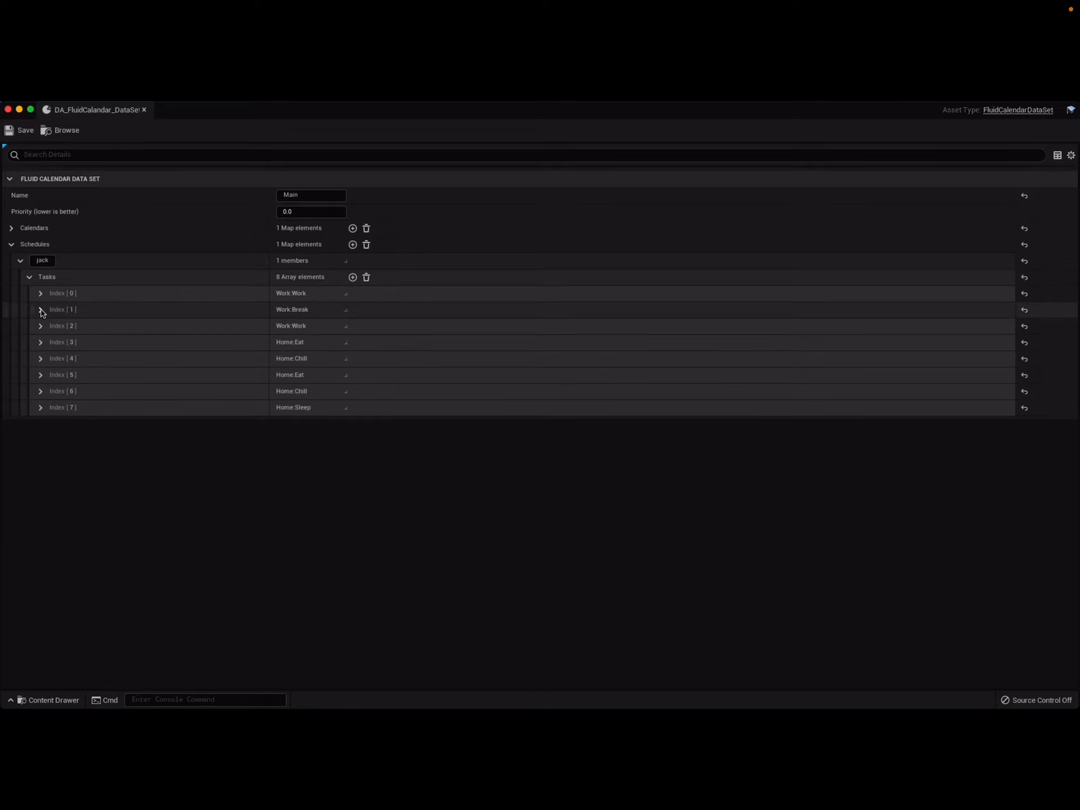
# Compare the day and hour conditions of the Work:Break task and the second Work:Work task in the jack schedule
pyautogui.click(40, 326)
pyautogui.click(41, 326)
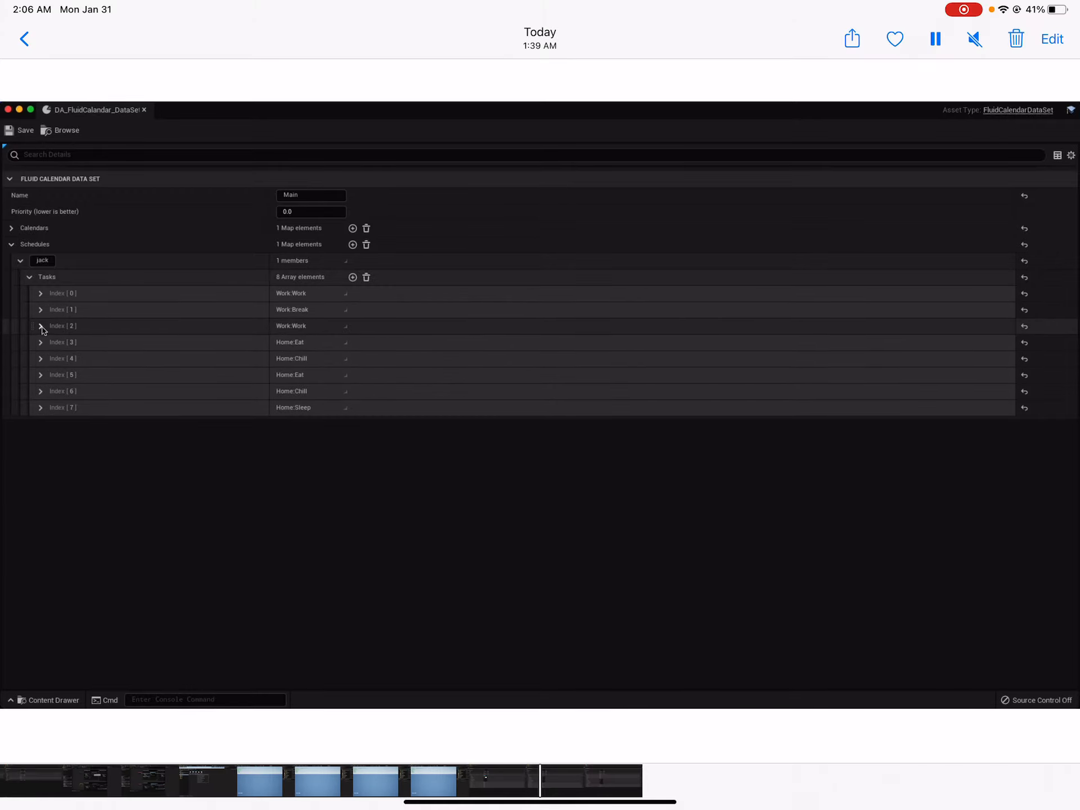
pyautogui.click(40, 326)
pyautogui.click(40, 326)
pyautogui.click(41, 309)
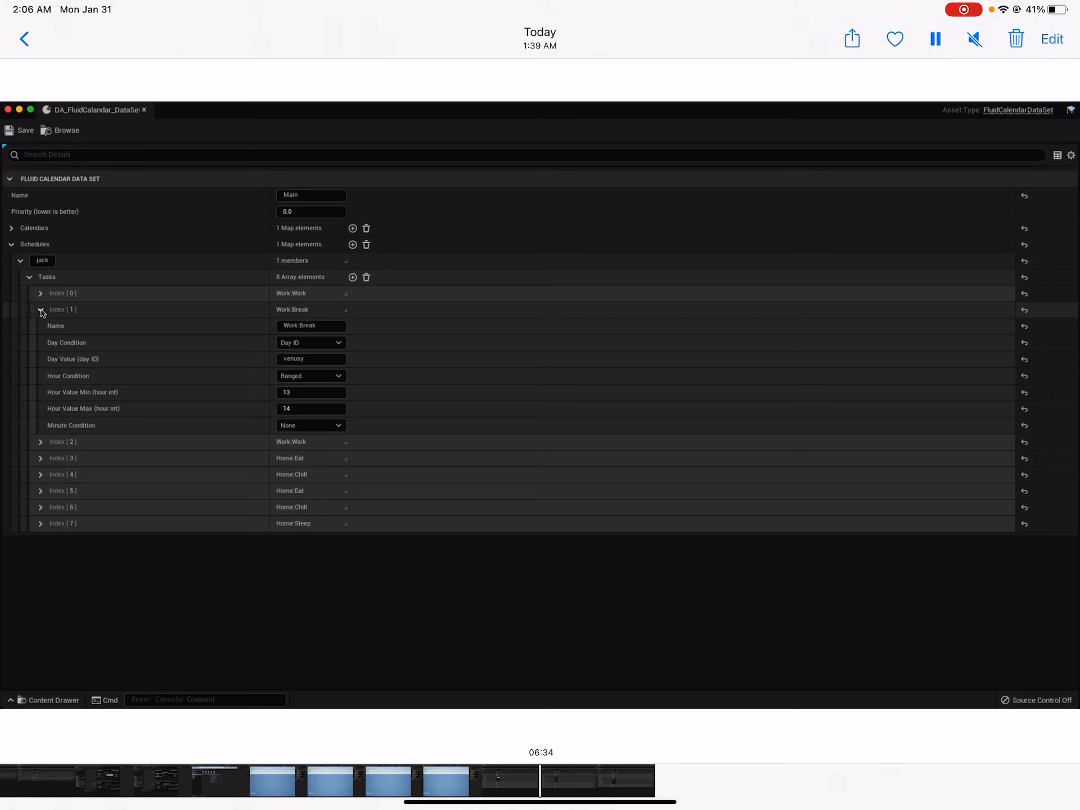
pyautogui.click(40, 309)
pyautogui.click(41, 326)
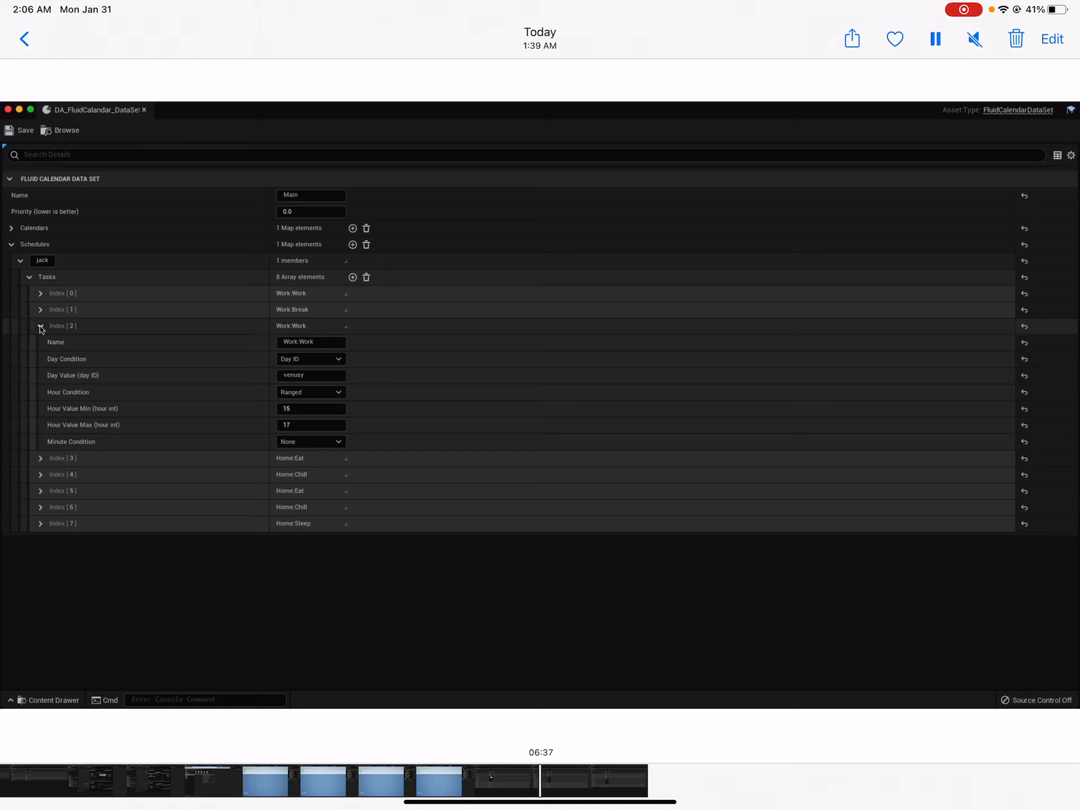
pyautogui.click(41, 327)
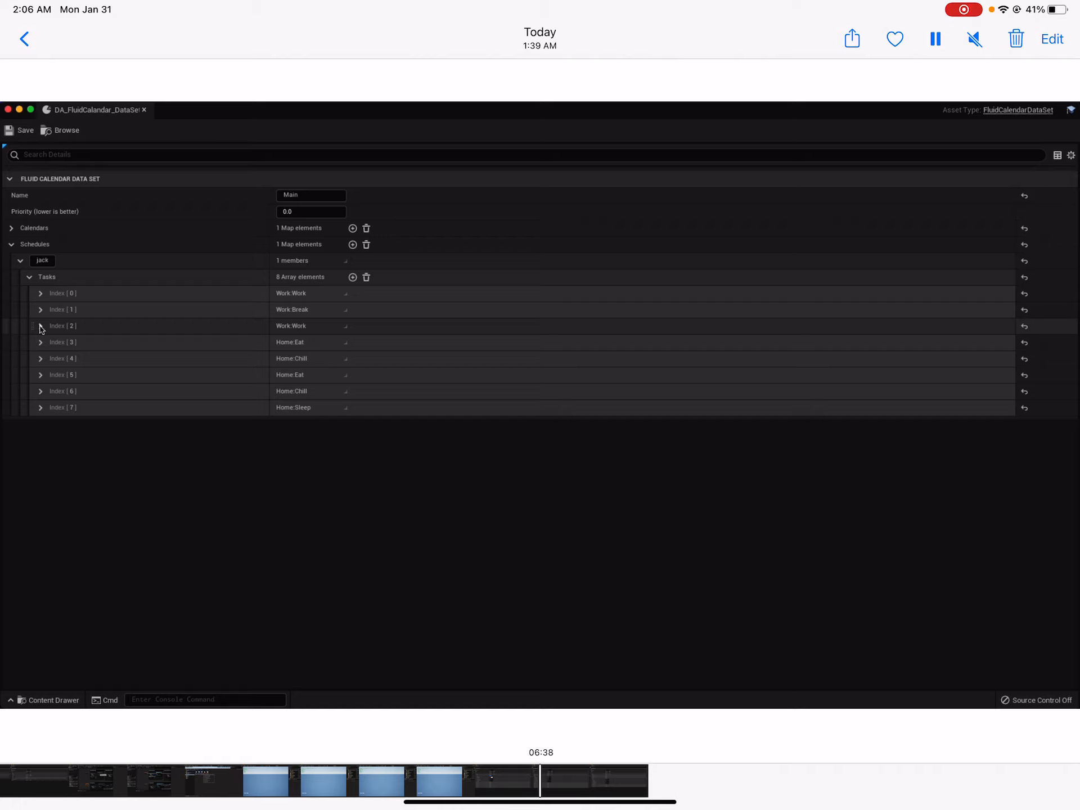
pyautogui.click(41, 326)
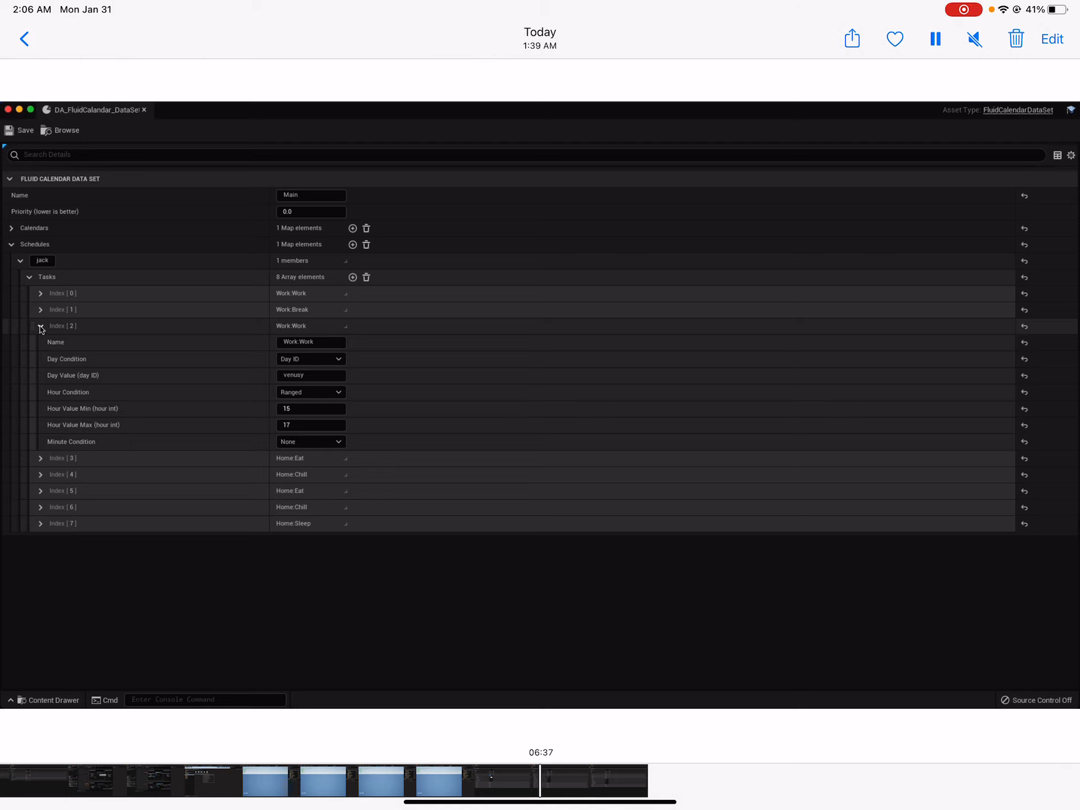
pyautogui.click(41, 326)
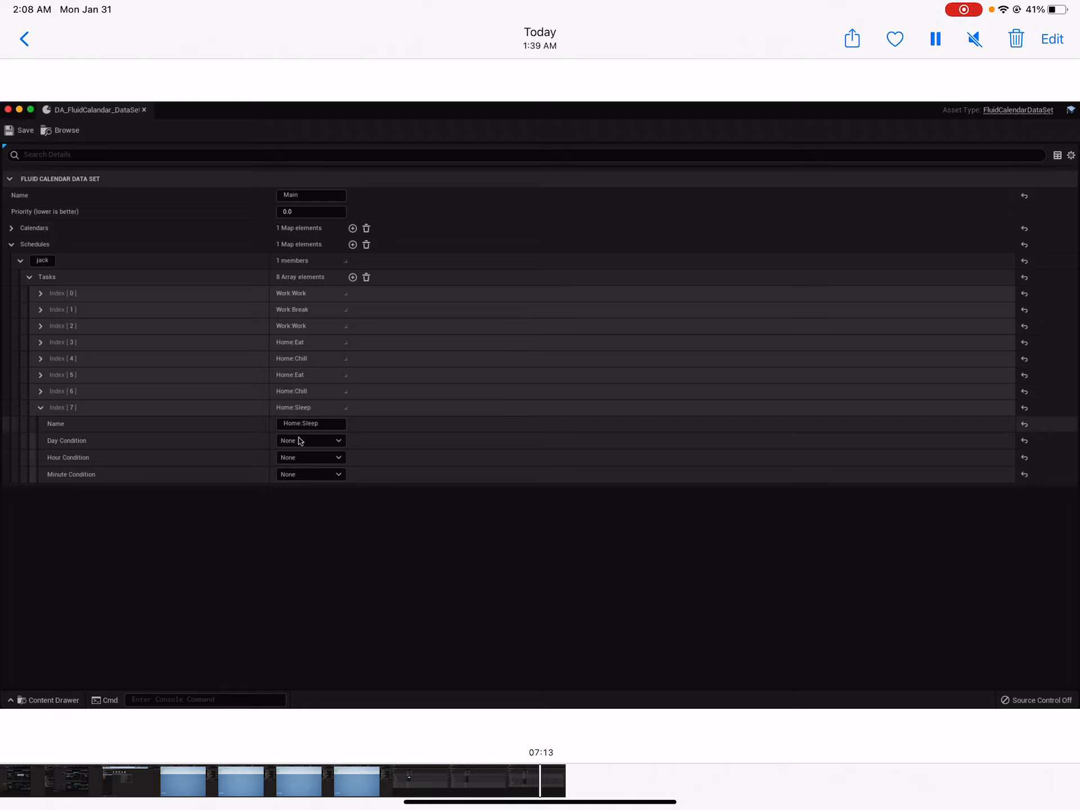
# Scrub back through the recorded video to review the Home:Eat and Home:Chill conditions and the schedule tasks printed during level play
pyautogui.moveTo(540, 781)
pyautogui.mouseDown()
pyautogui.moveTo(580, 781)
pyautogui.moveTo(556, 781)
pyautogui.mouseUp()
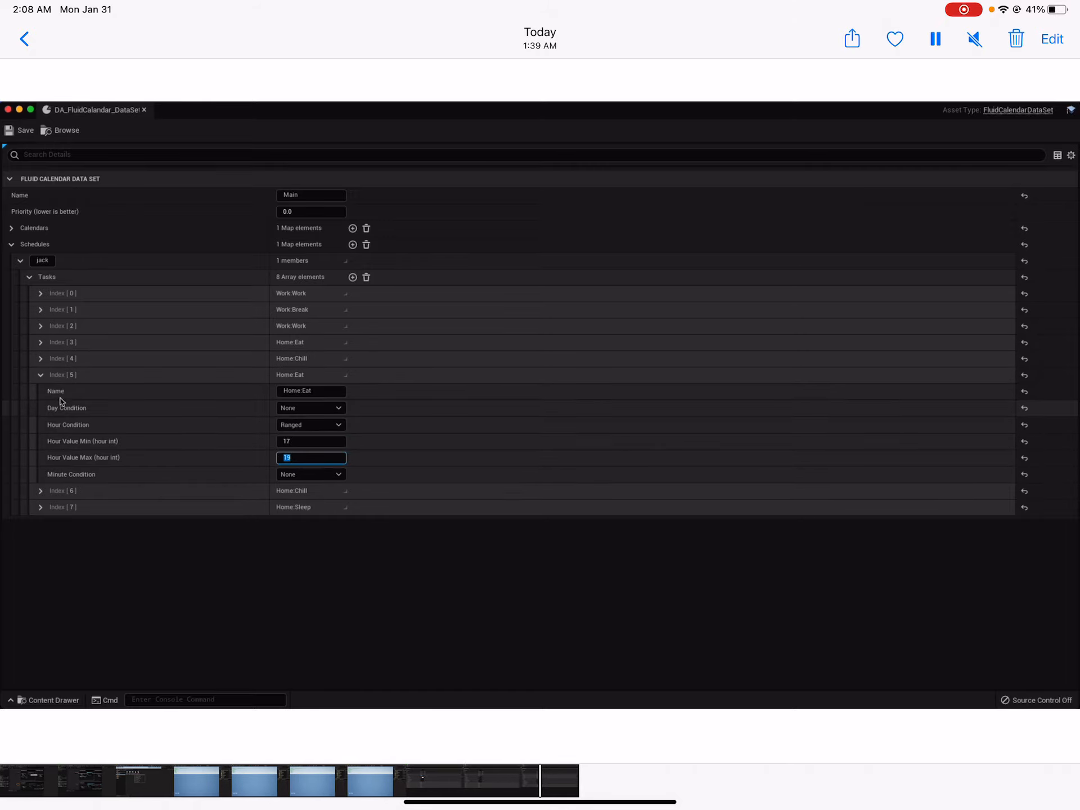
pyautogui.click(42, 375)
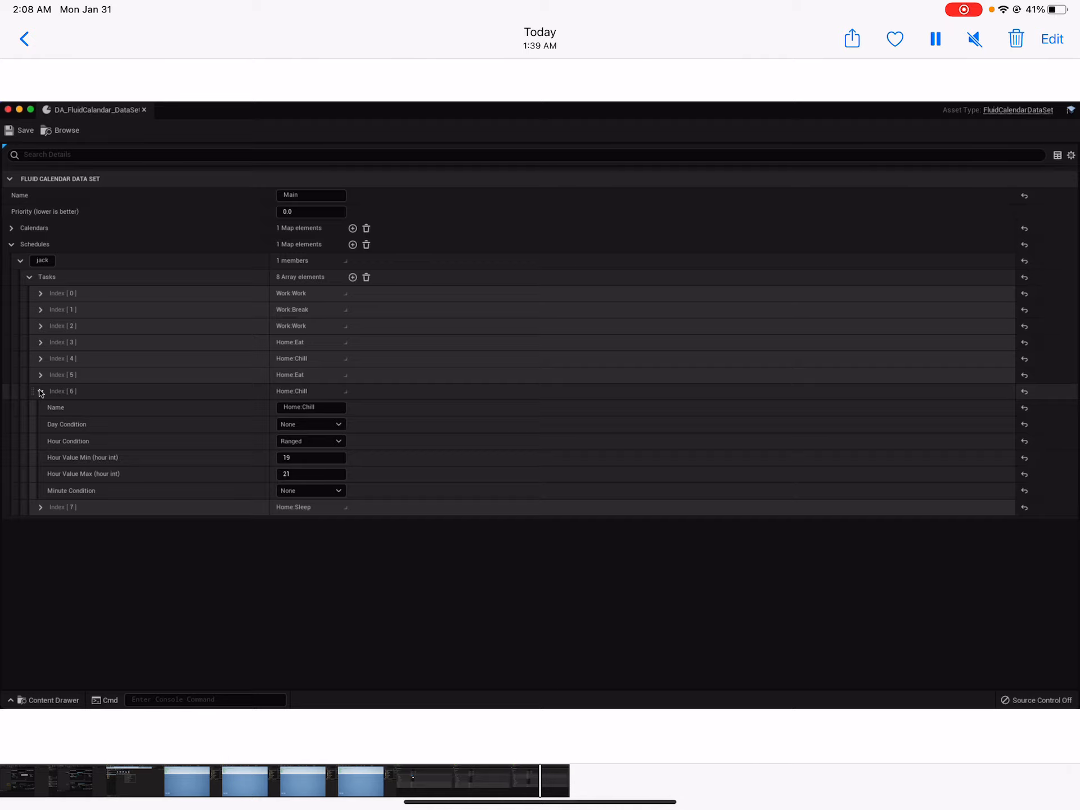
pyautogui.moveTo(541, 781); pyautogui.dragTo(834, 781)
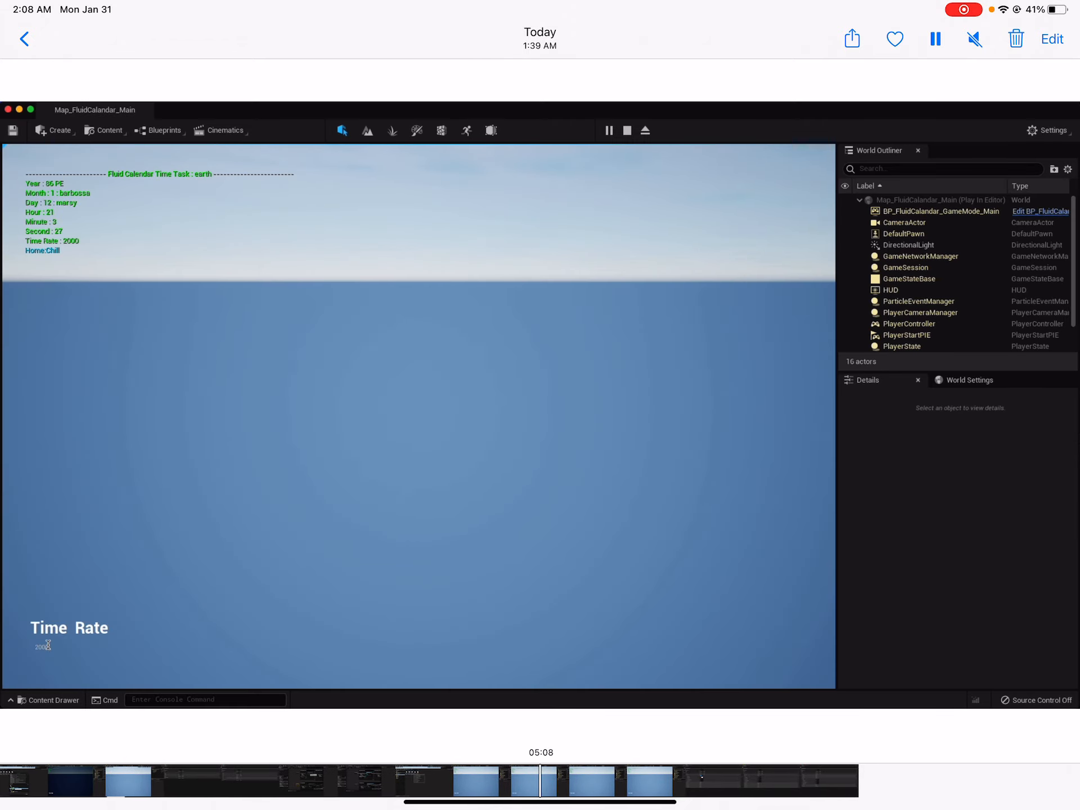
pyautogui.moveTo(540, 781)
pyautogui.mouseDown()
pyautogui.moveTo(601, 781)
pyautogui.moveTo(521, 781)
pyautogui.mouseUp()
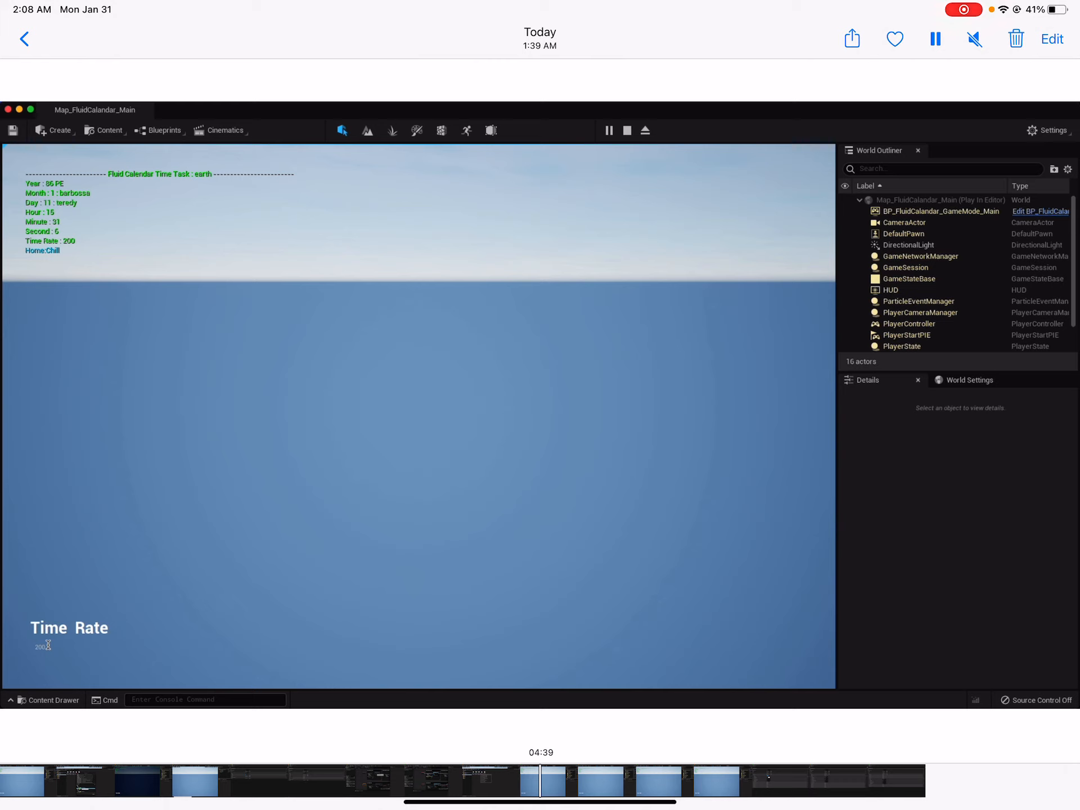
pyautogui.moveTo(540, 781); pyautogui.dragTo(446, 781)
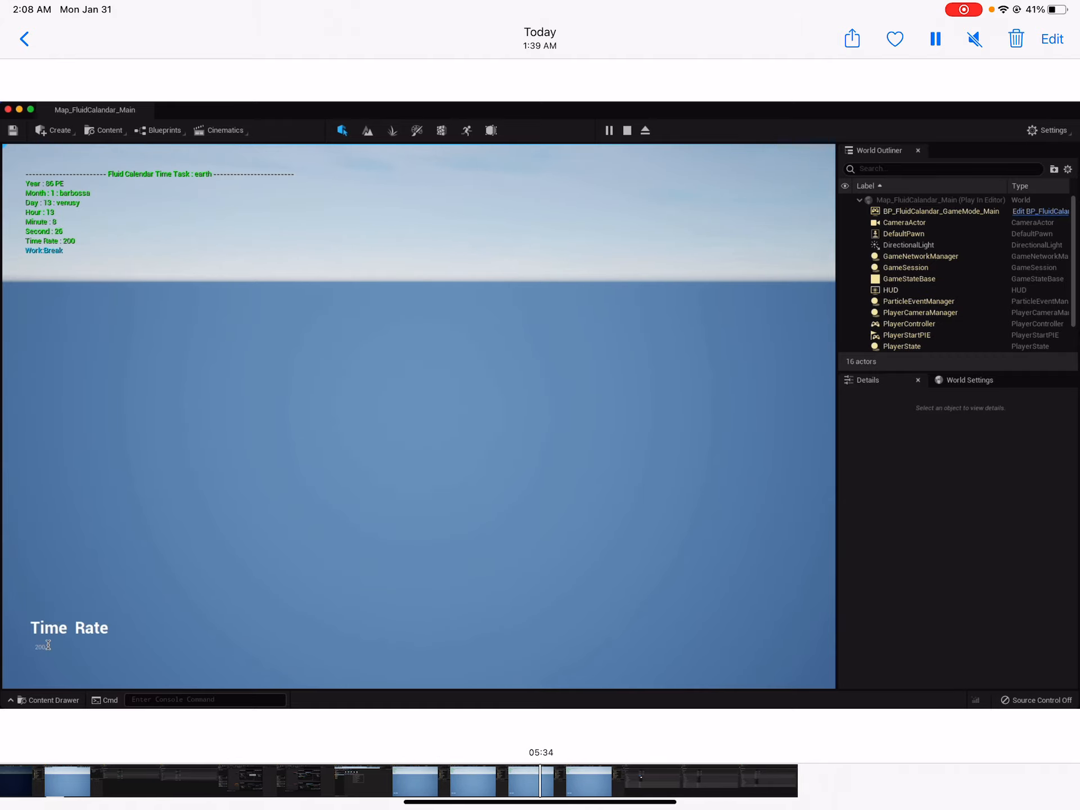
pyautogui.moveTo(540, 781)
pyautogui.mouseDown()
pyautogui.moveTo(521, 781)
pyautogui.moveTo(553, 781)
pyautogui.mouseUp()
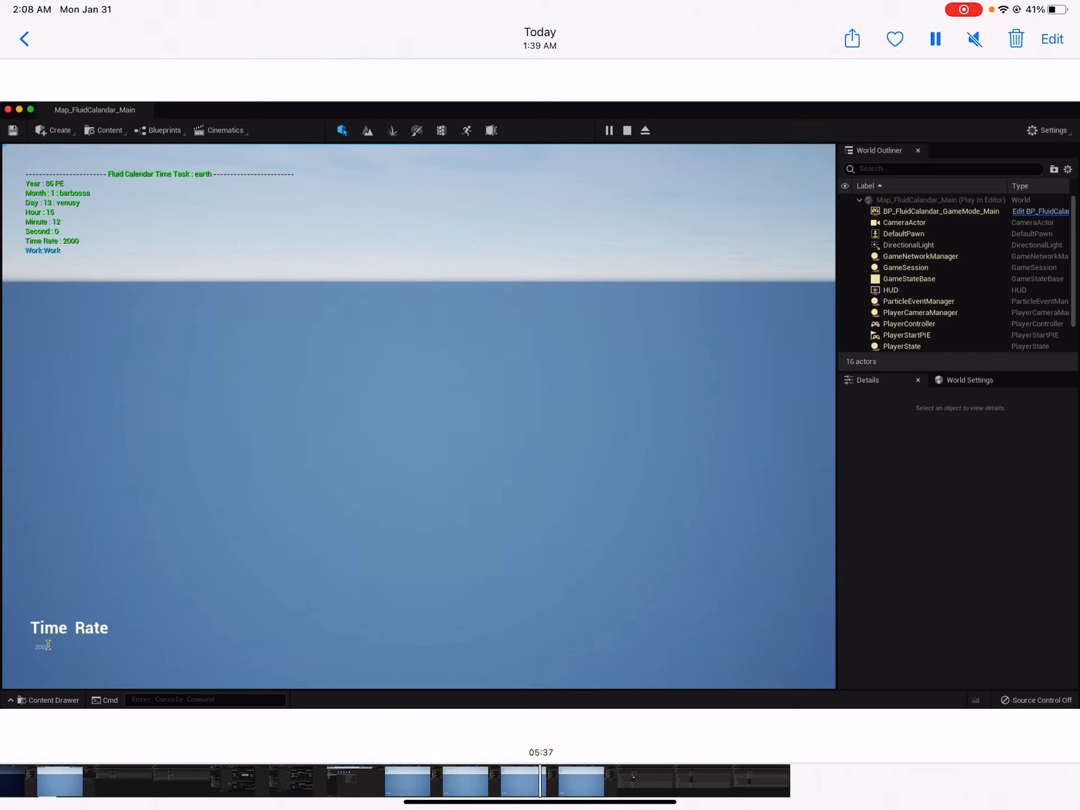